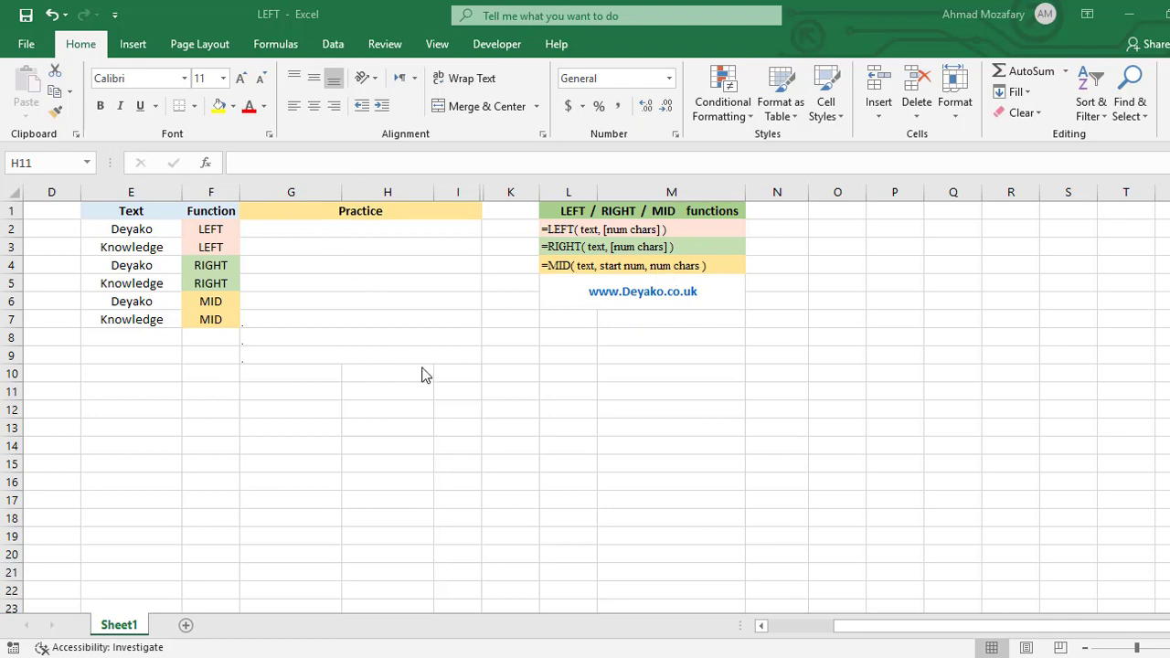
# - Enter =LEFT(E2) in Practice cell G2 to extract the first character of the text in E2
pyautogui.click(362, 229)
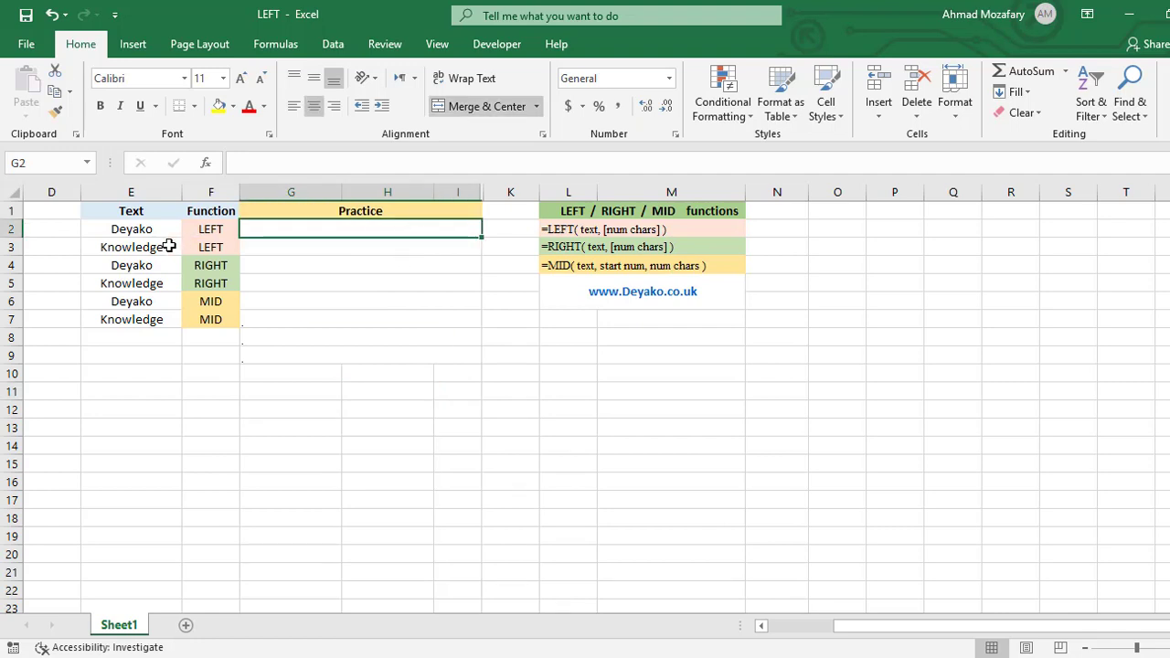
pyautogui.click(96, 230)
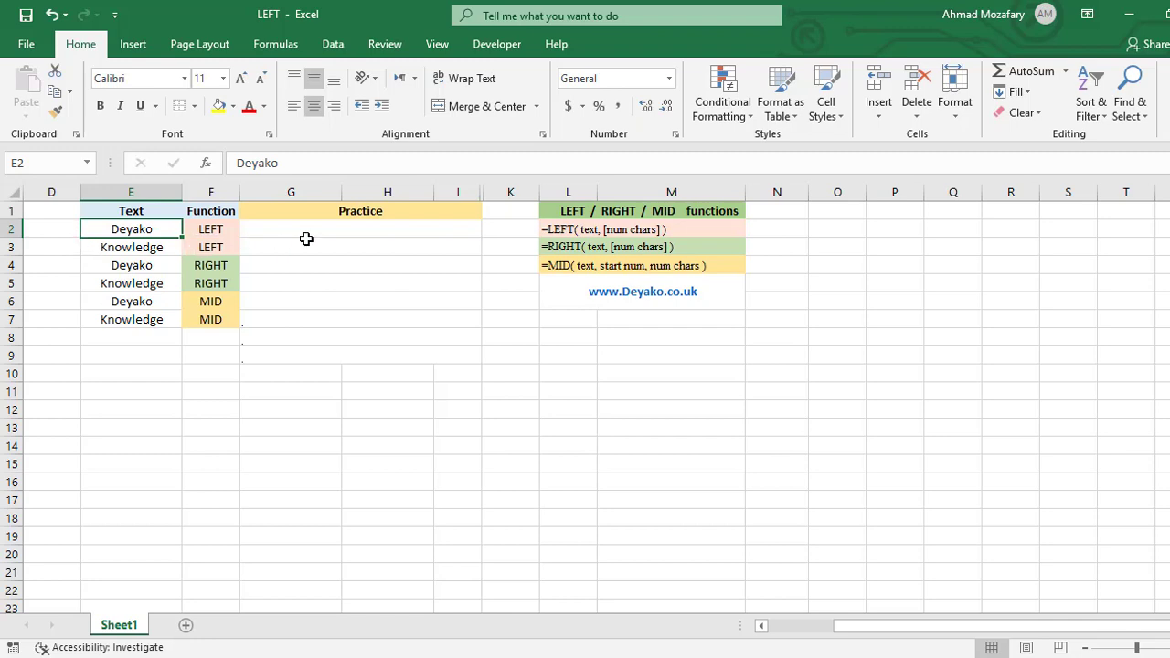
pyautogui.click(303, 234)
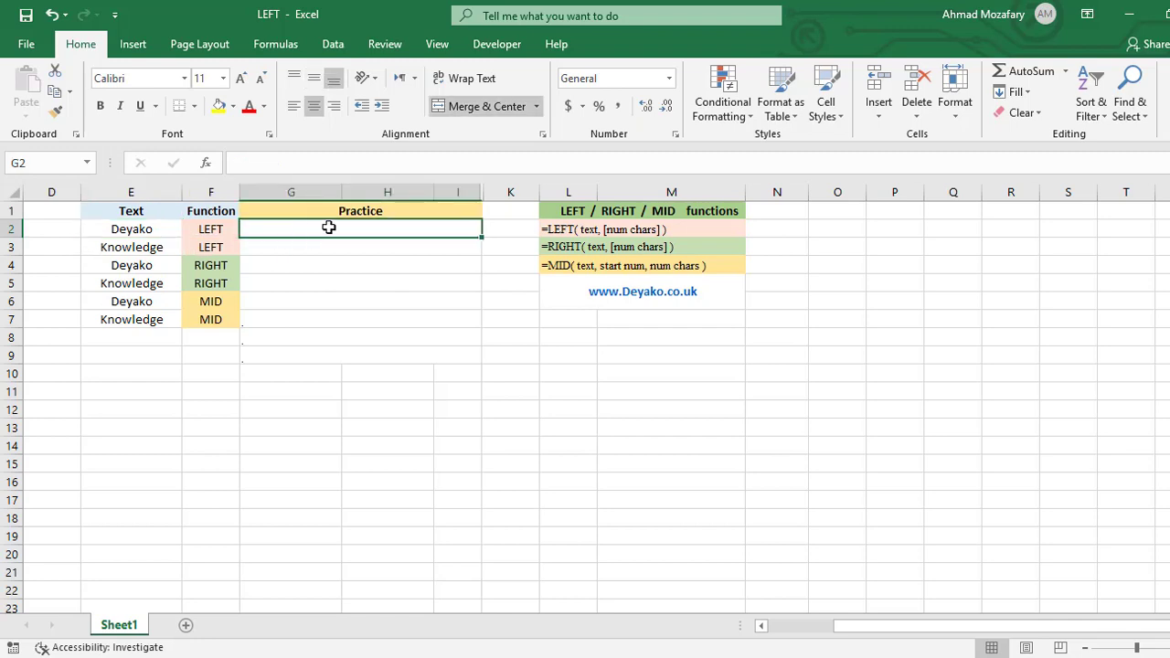
pyautogui.write('=L')
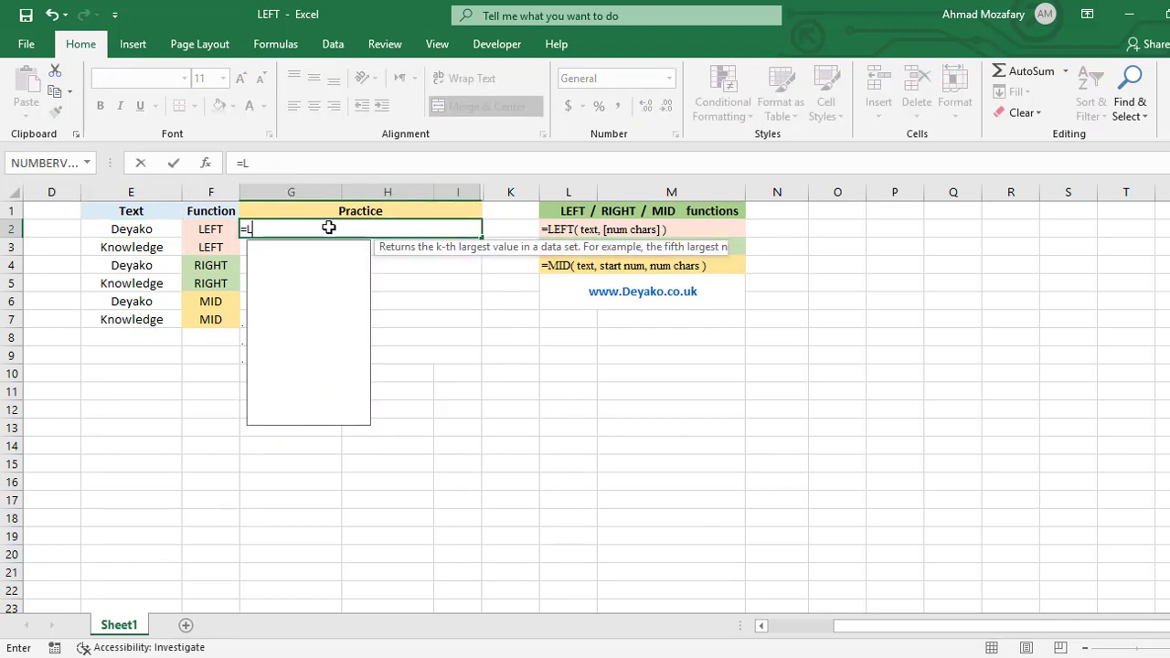
pyautogui.write('EFT(')
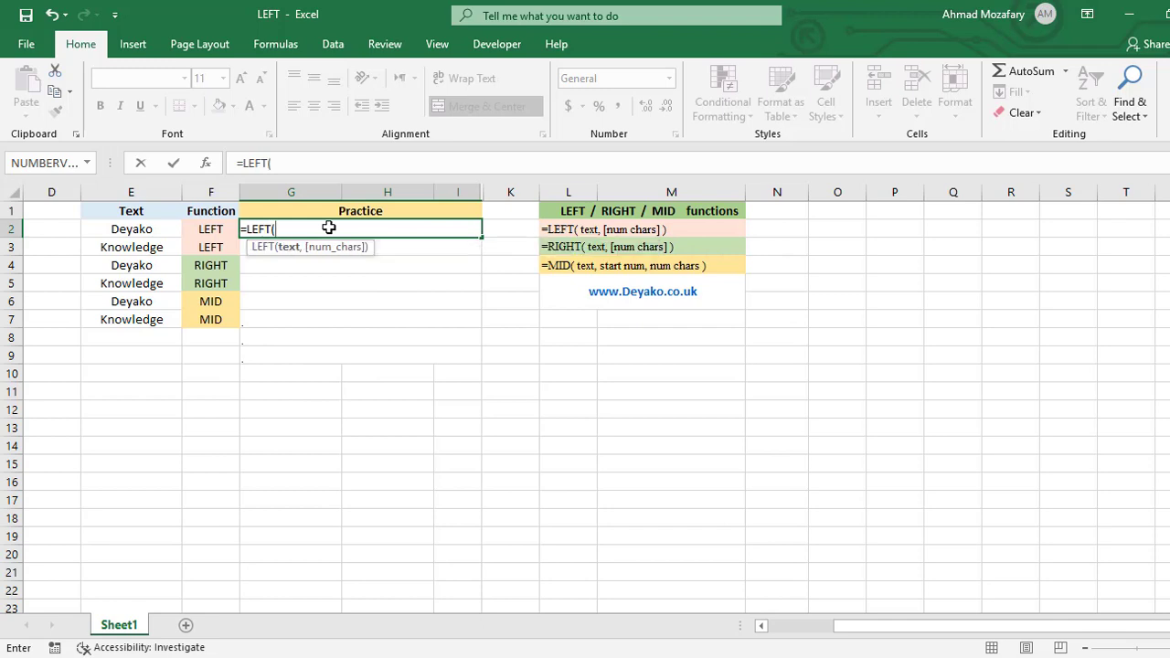
pyautogui.write('E2')
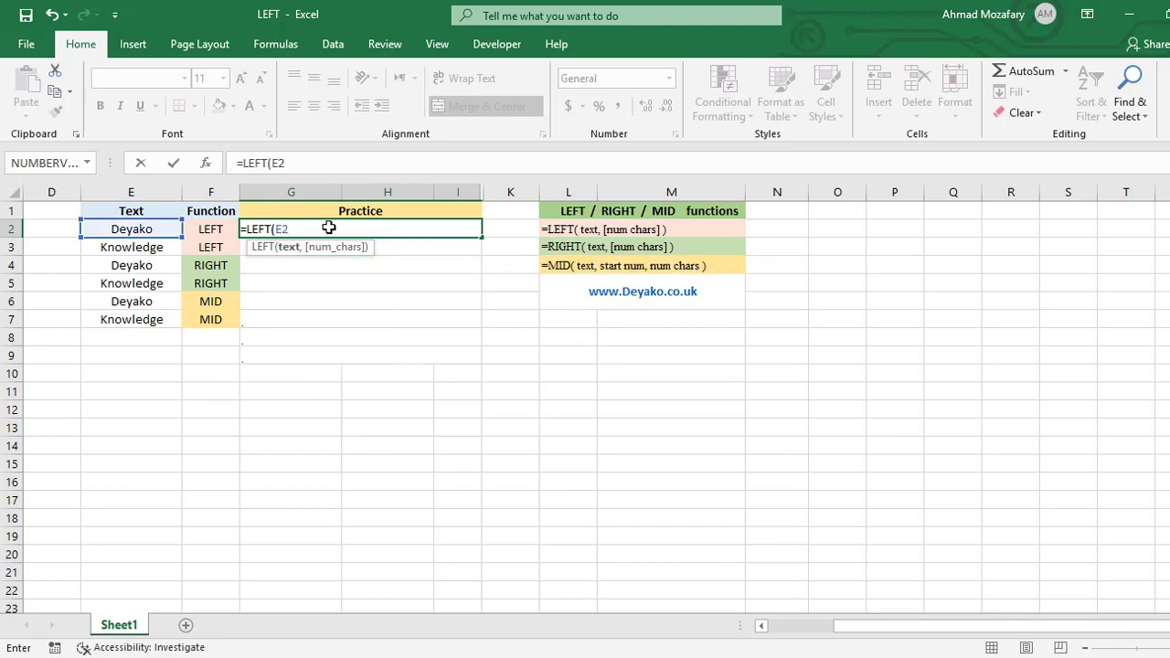
pyautogui.write(')')
pyautogui.press('Return')
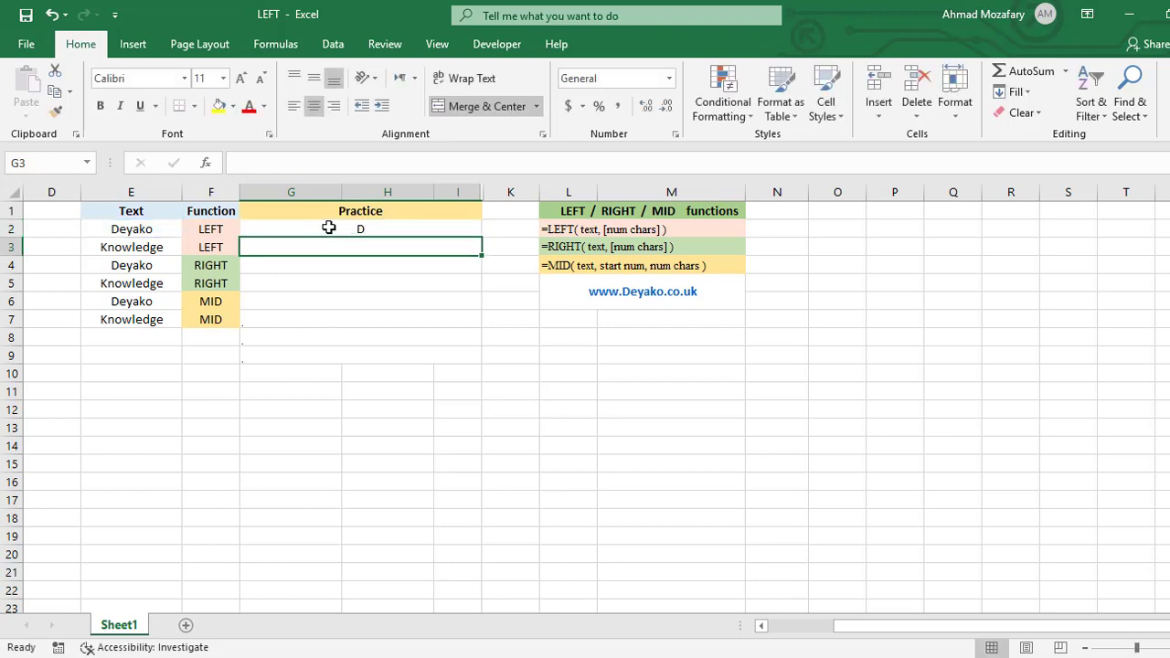
# - Edit the formula in G2 to =LEFT(E2,3) so it extracts the first three characters
pyautogui.click(328, 227)
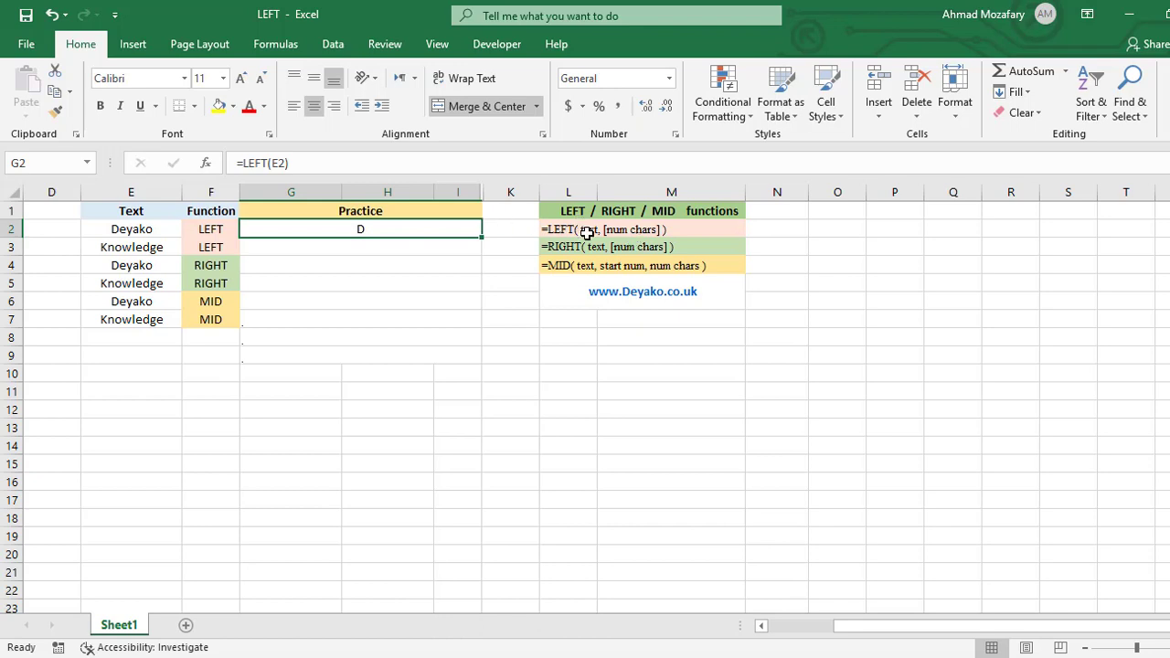
pyautogui.click(98, 229)
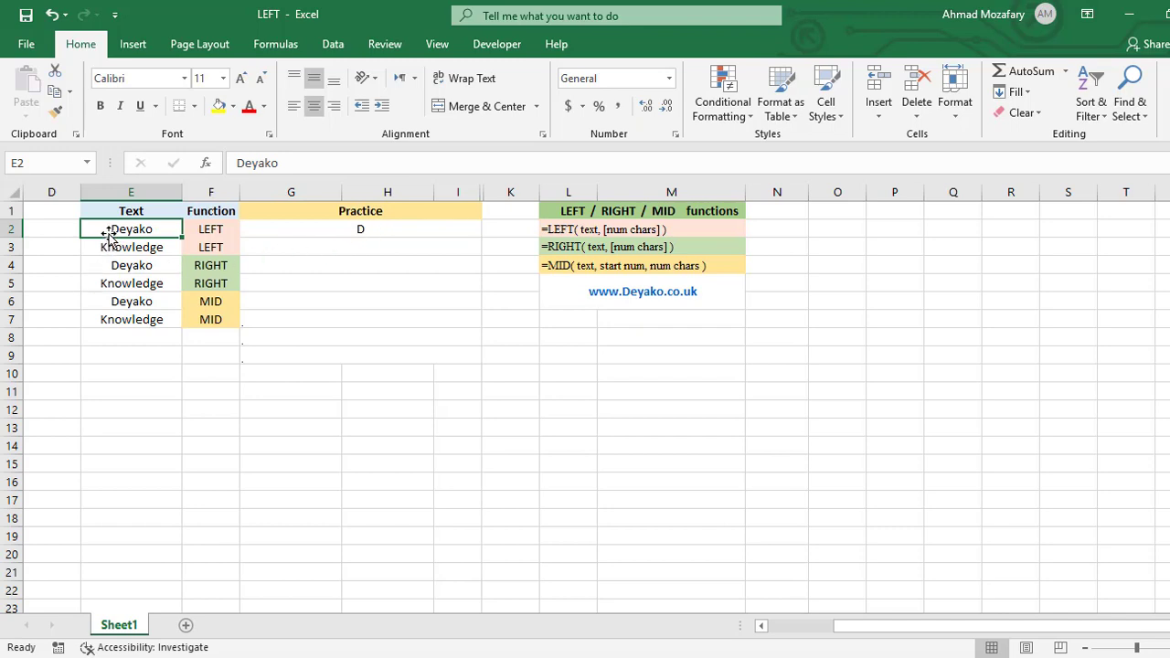
pyautogui.click(359, 229)
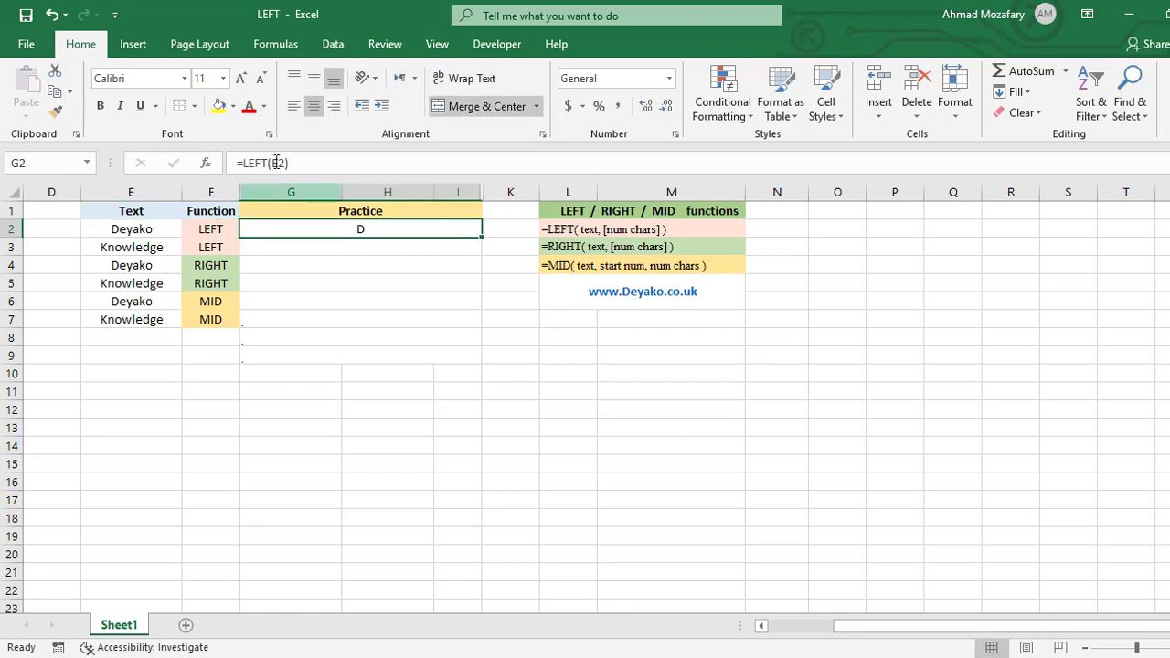
pyautogui.click(284, 162)
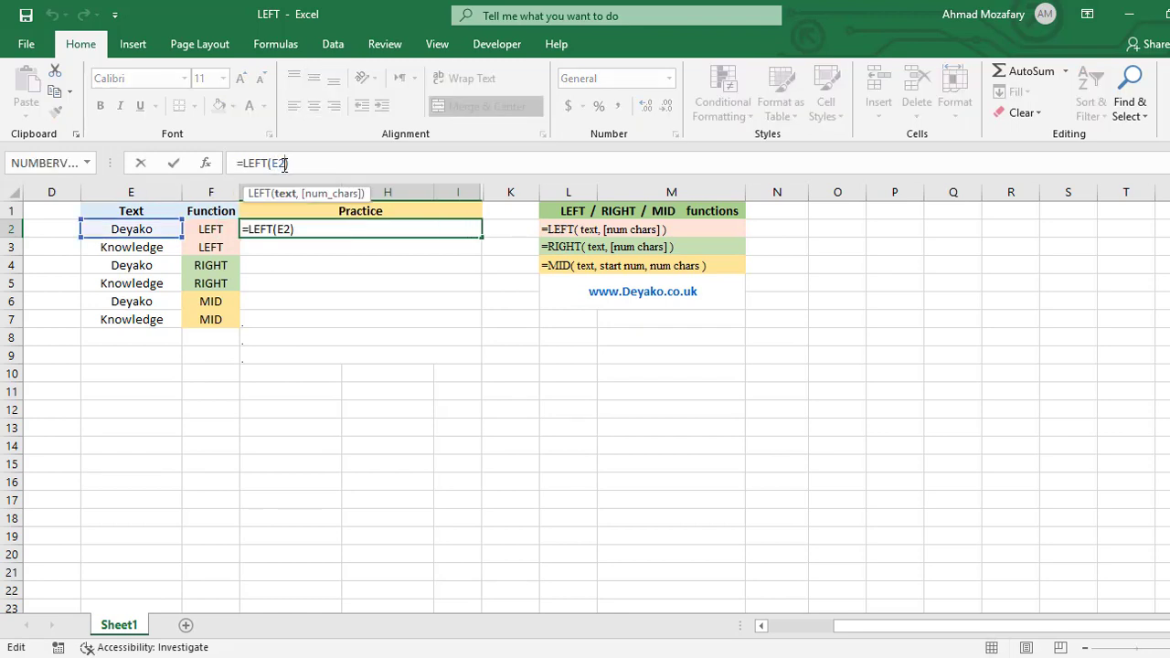
pyautogui.write(',3')
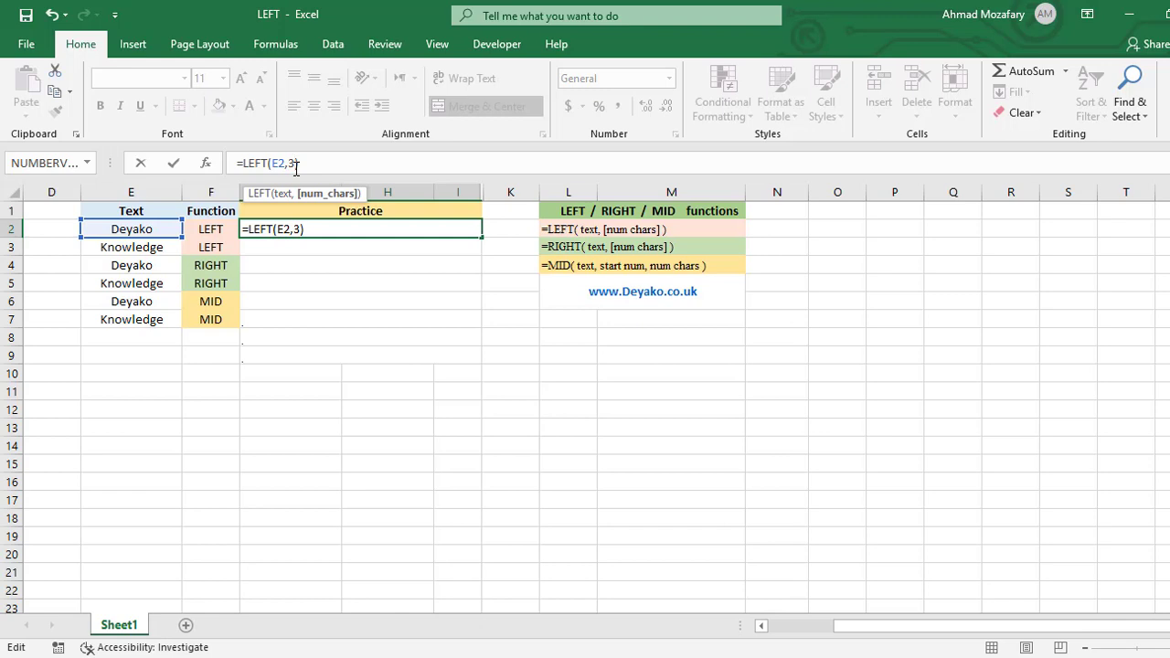
pyautogui.press('Return')
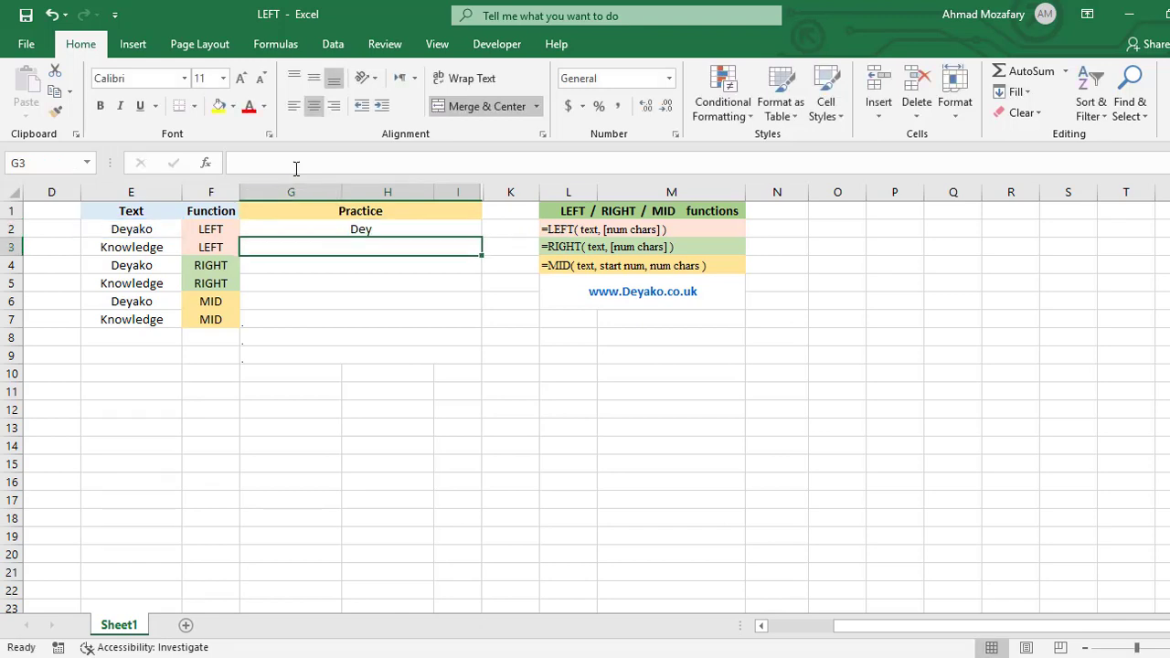
pyautogui.click(438, 231)
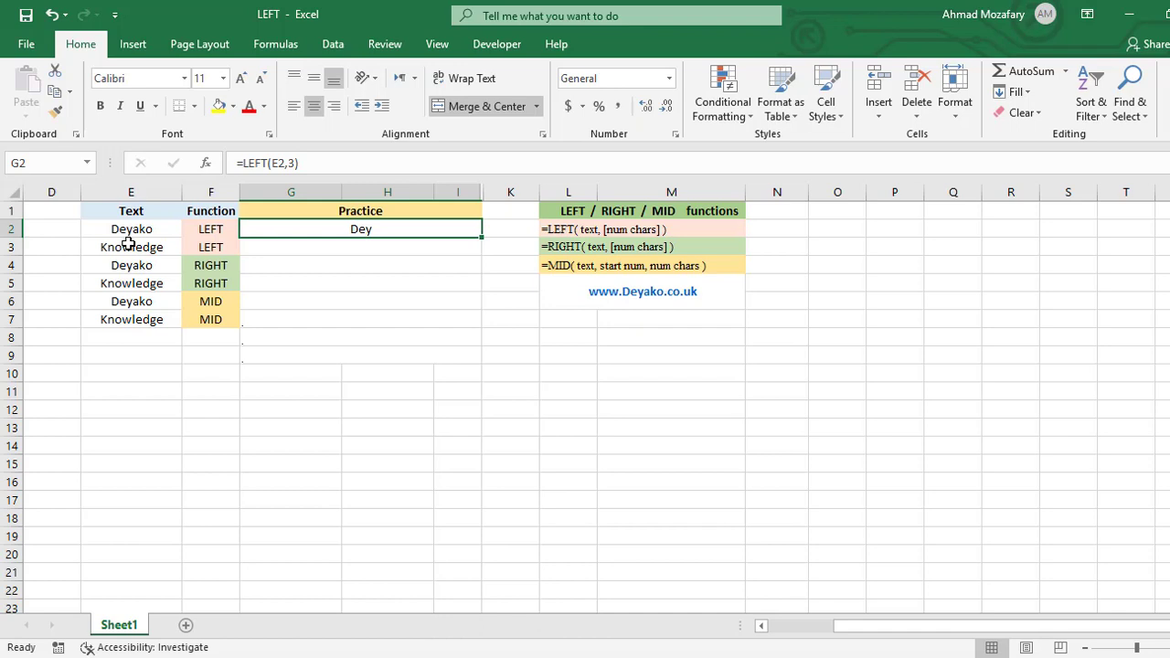
# - Enter =LEFT(E3,4) in cell G3 to extract the first four characters of the text in E3
pyautogui.click(276, 245)
pyautogui.write('=')
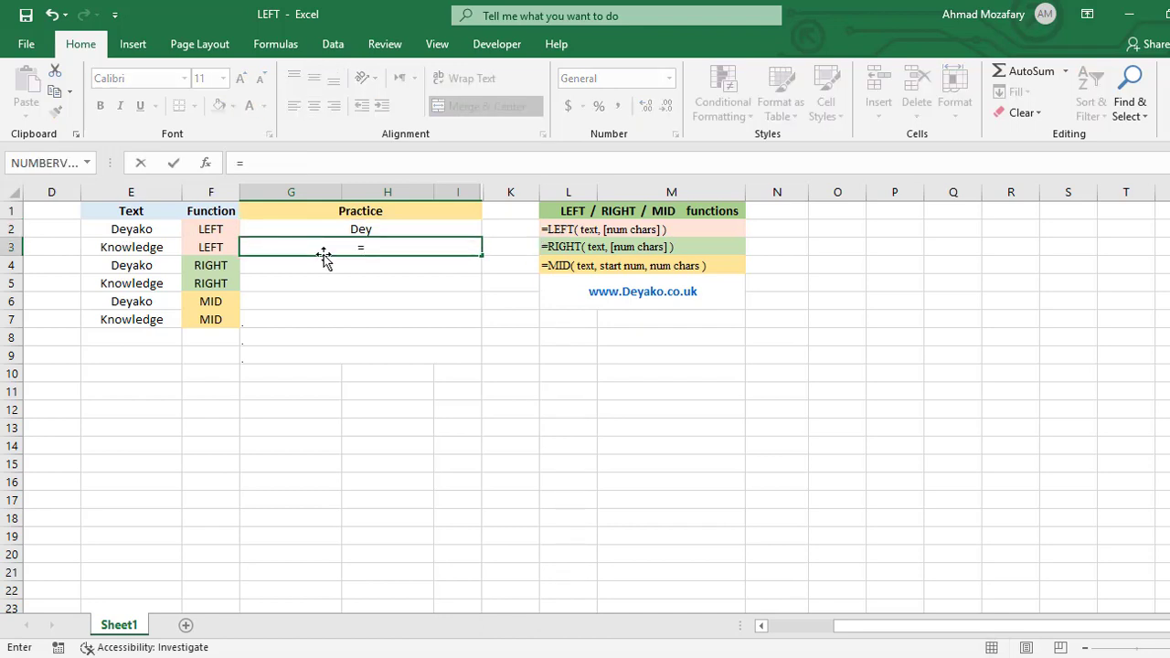
pyautogui.write('LEFT(')
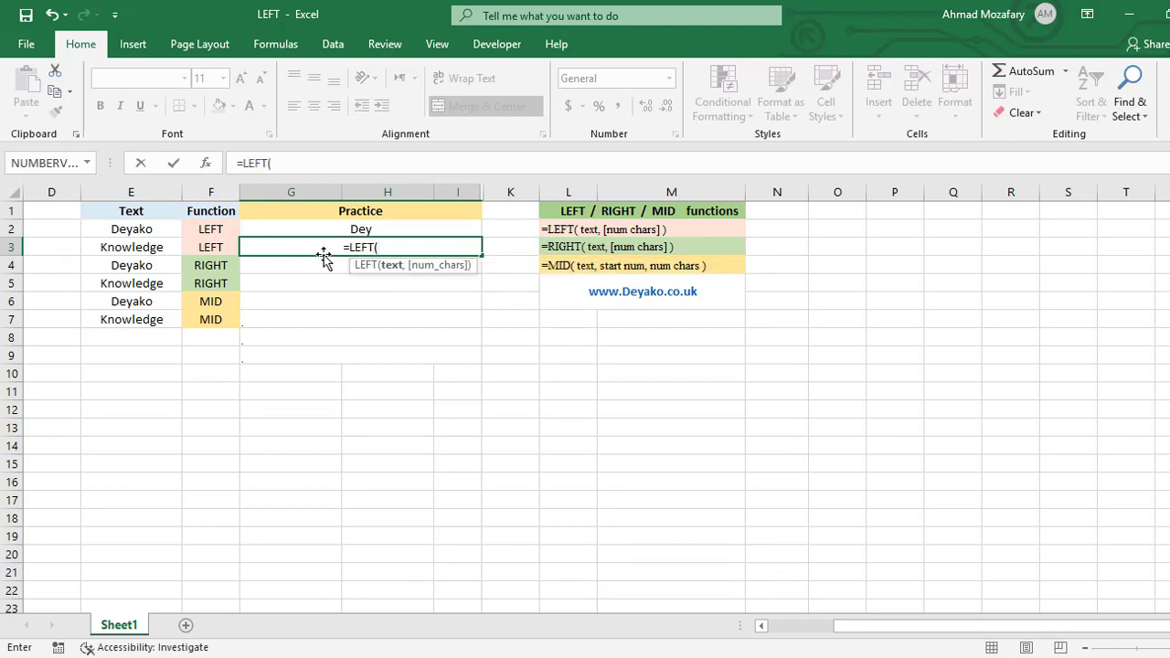
pyautogui.write('E3')
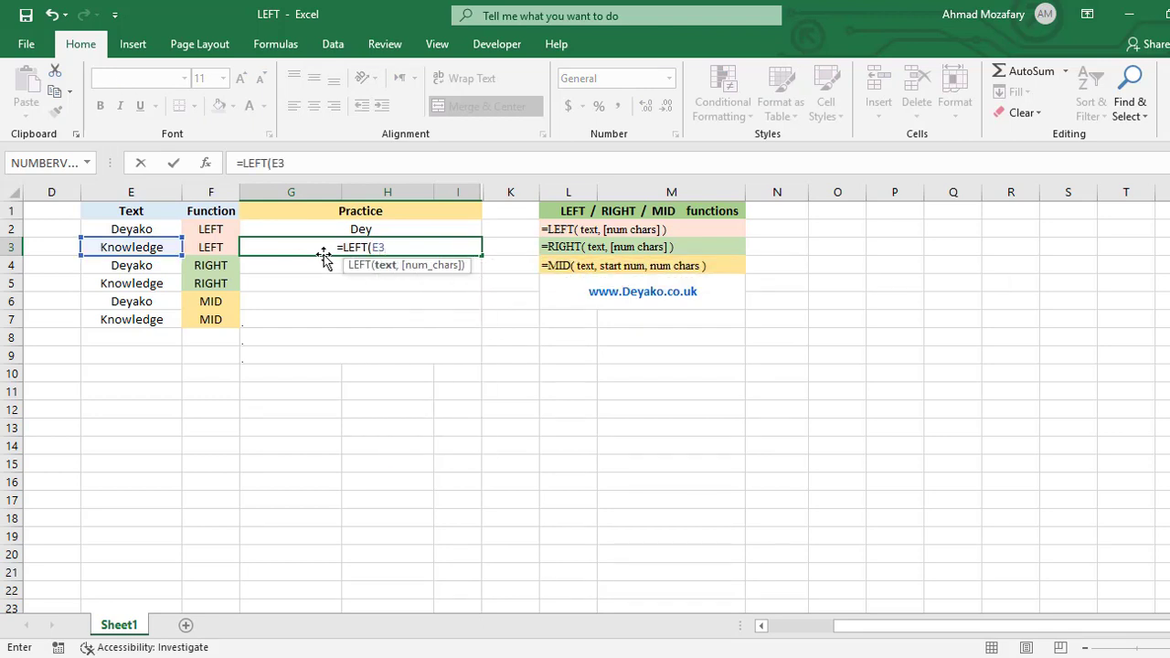
pyautogui.write(',')
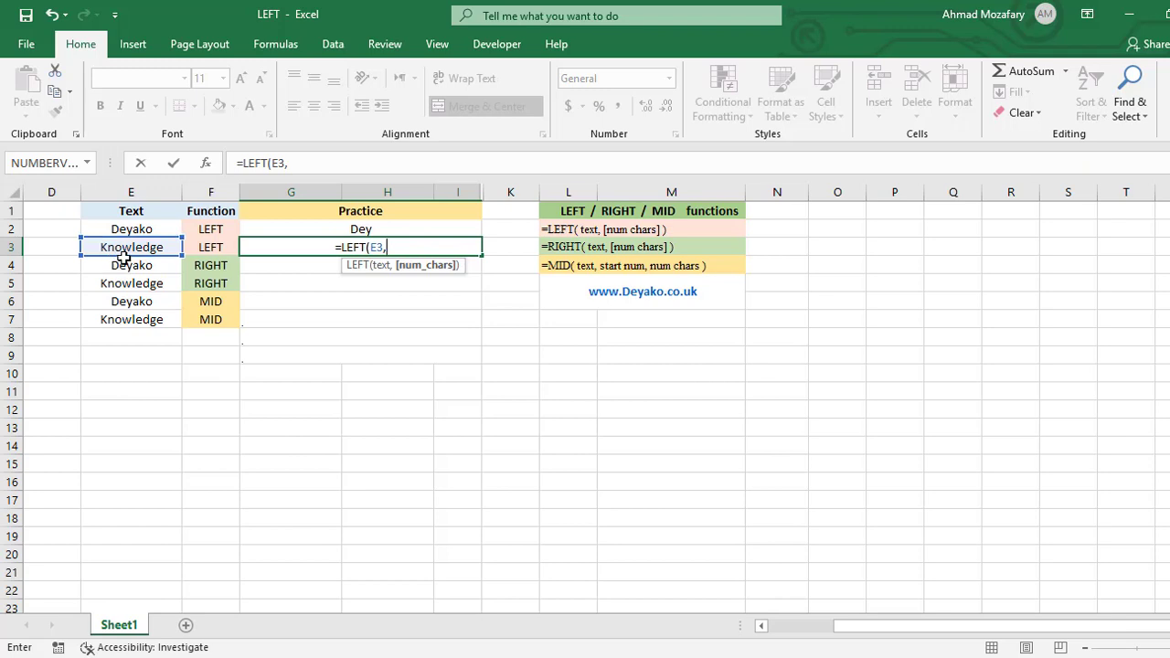
pyautogui.write('4')
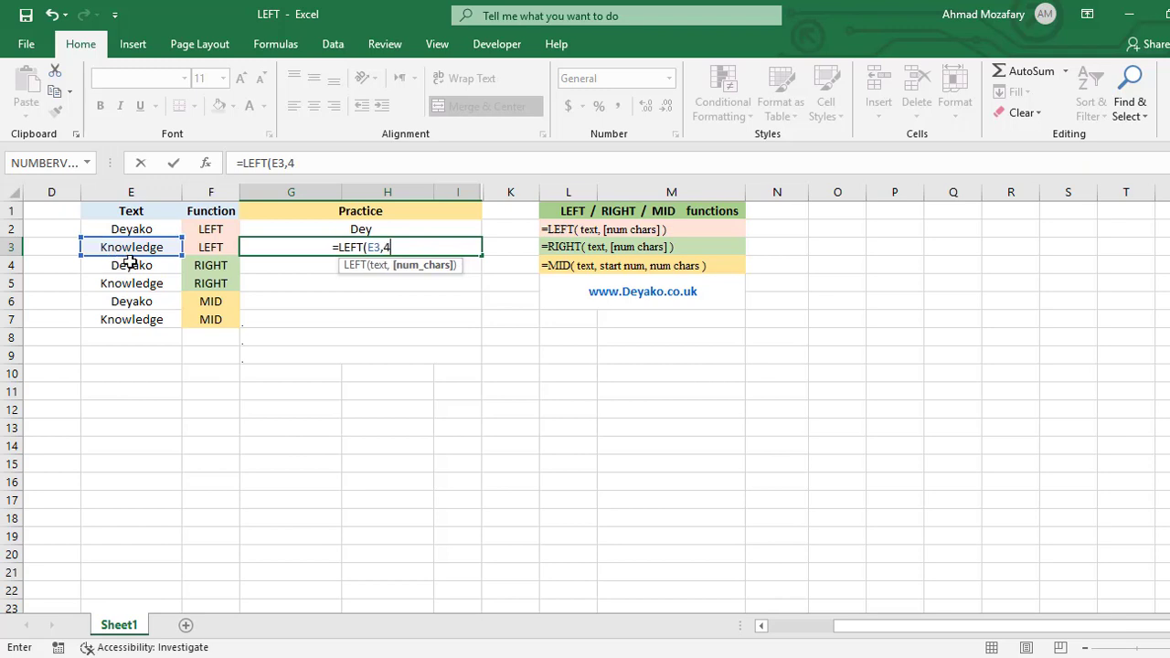
pyautogui.write(')')
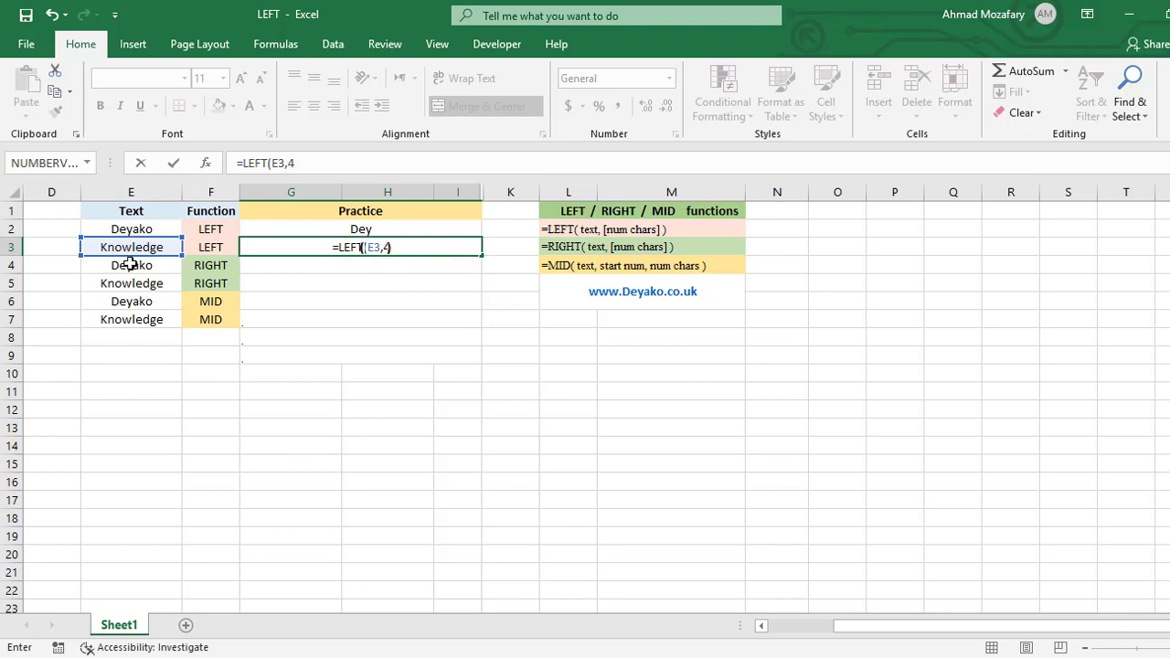
pyautogui.press('Return')
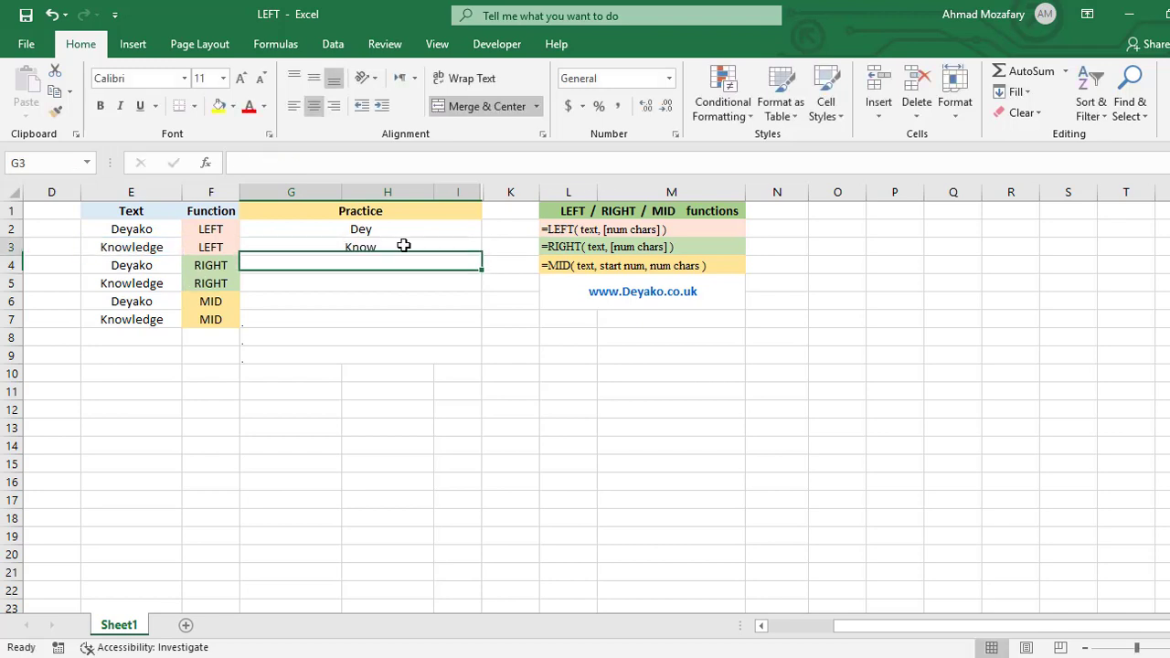
pyautogui.click(403, 245)
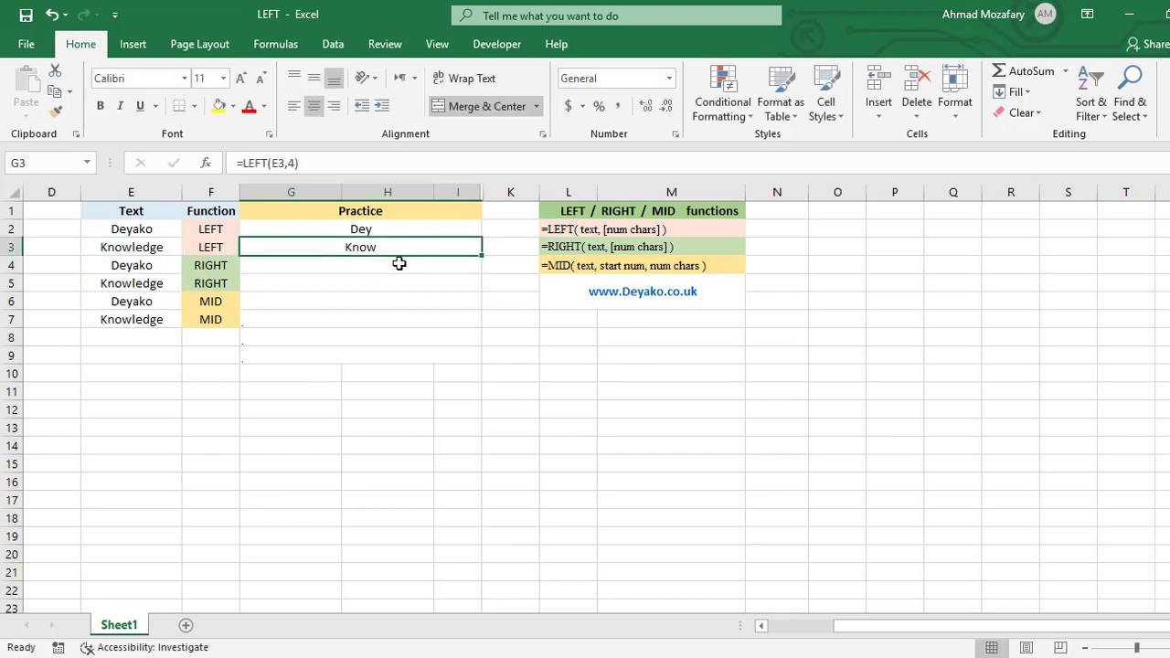
# - Enter =RIGHT(E4,4) in cell G4 to extract the last four characters of the text in E4
pyautogui.click(393, 263)
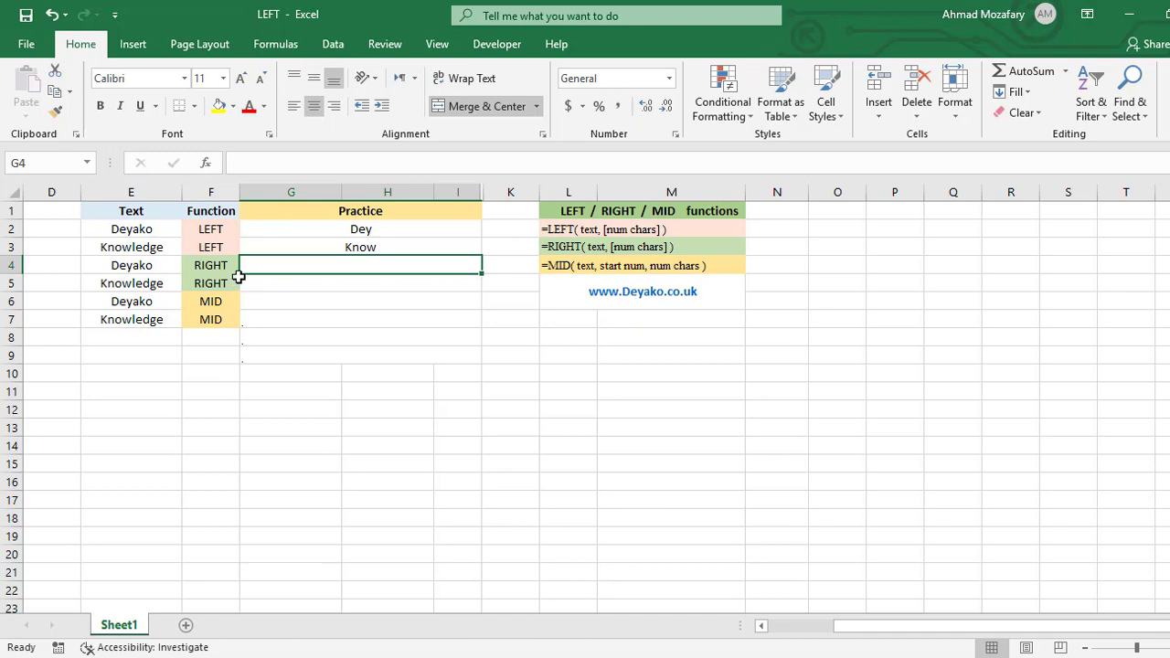
pyautogui.click(161, 265)
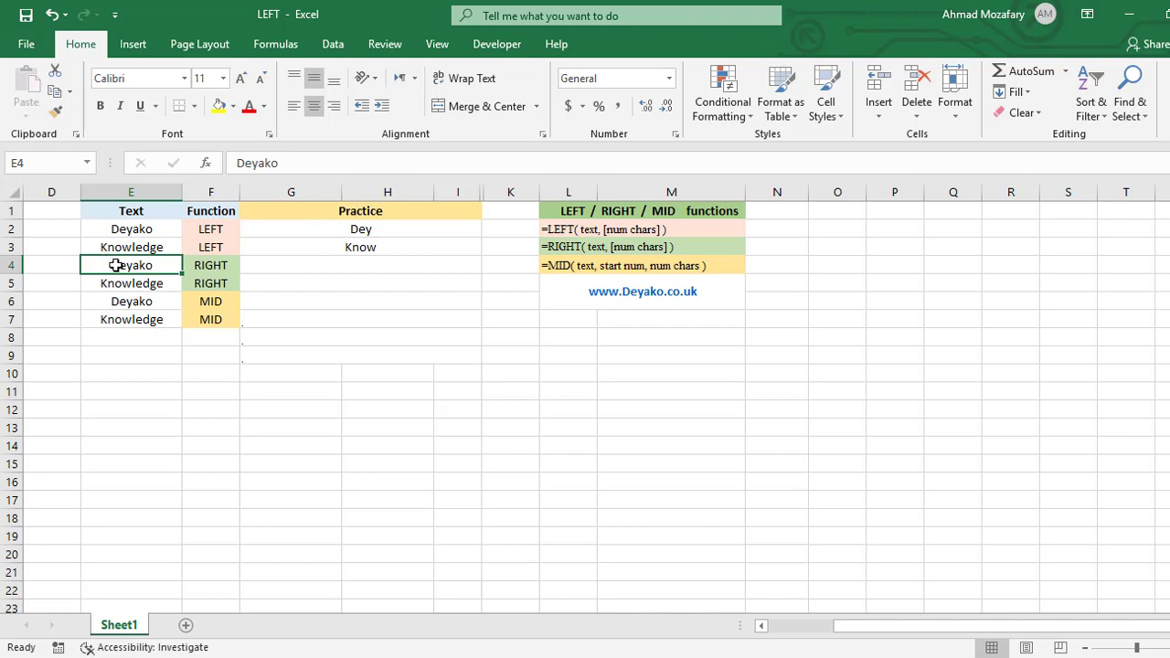
pyautogui.click(344, 265)
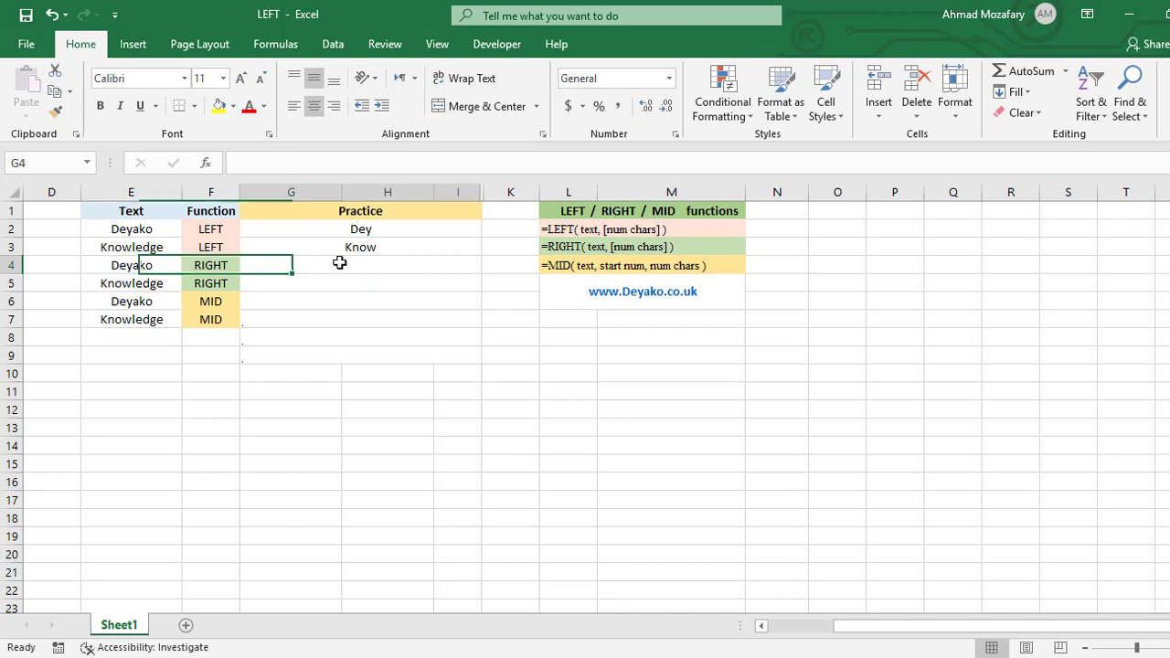
pyautogui.write('=')
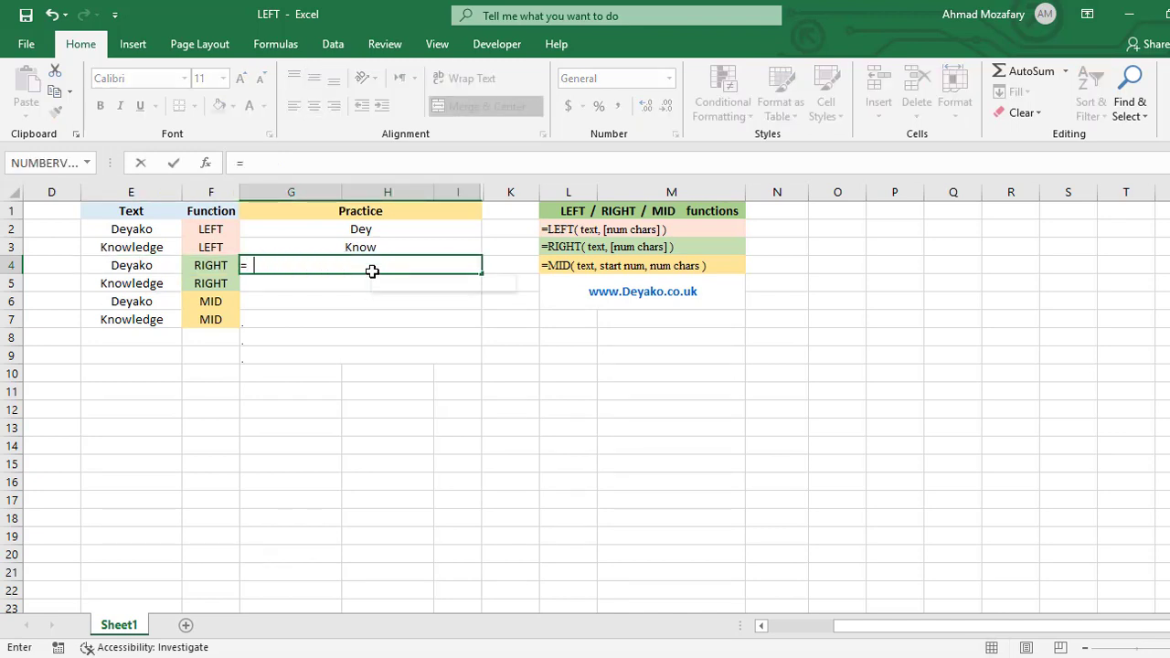
pyautogui.write('RIGHT(')
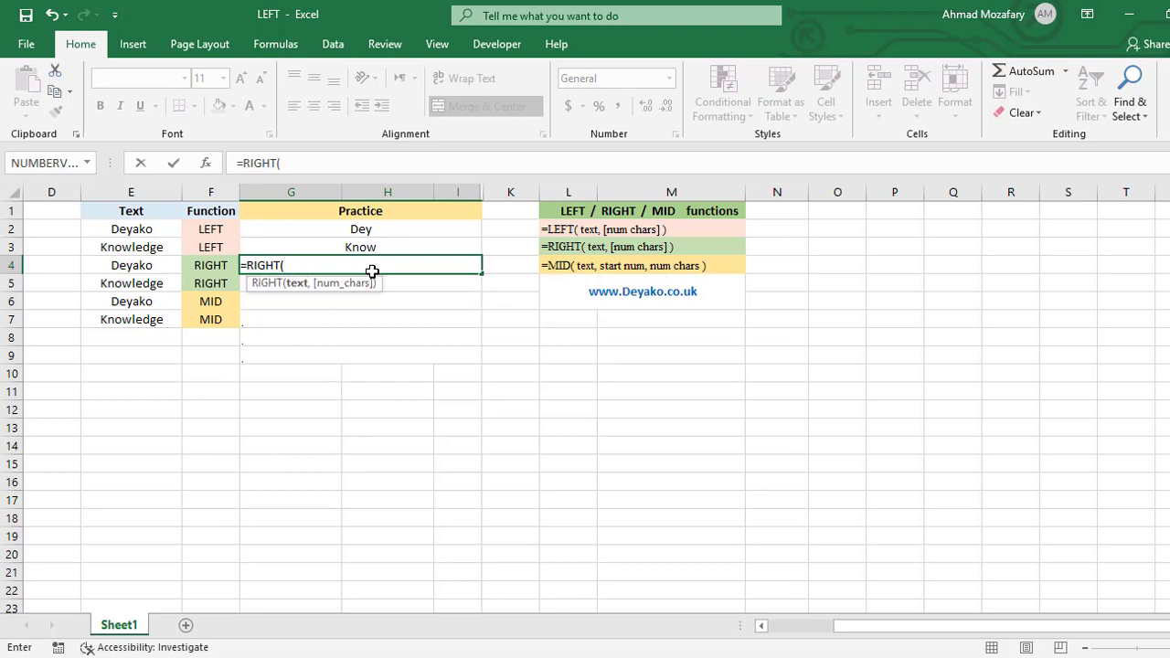
pyautogui.write('E4')
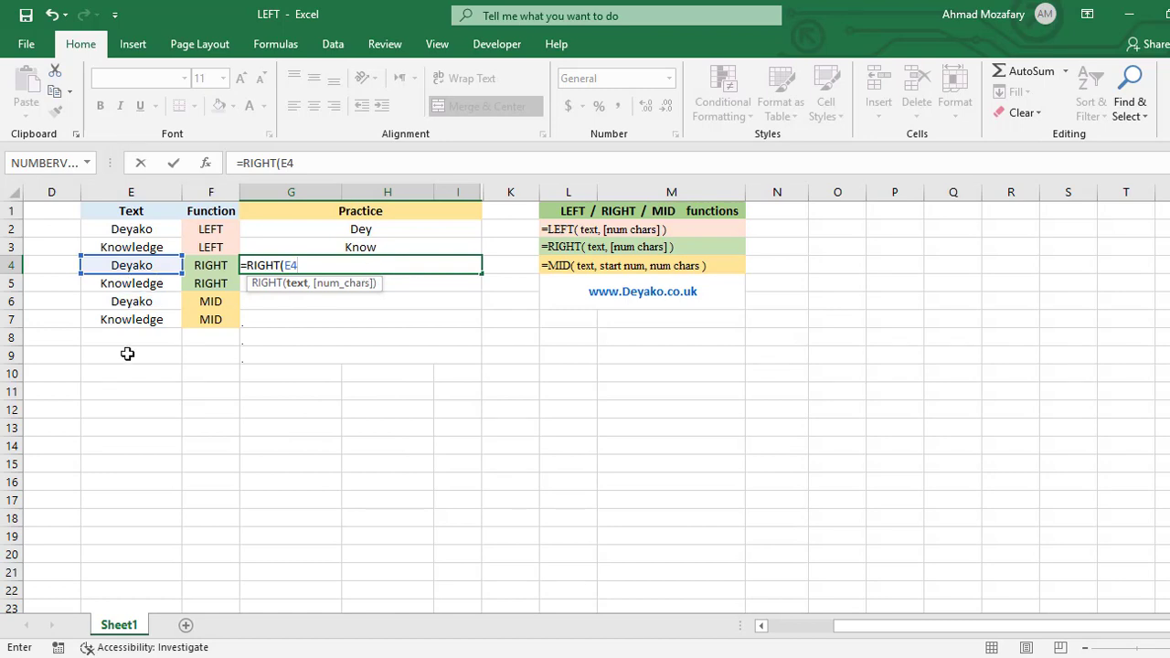
pyautogui.write(',')
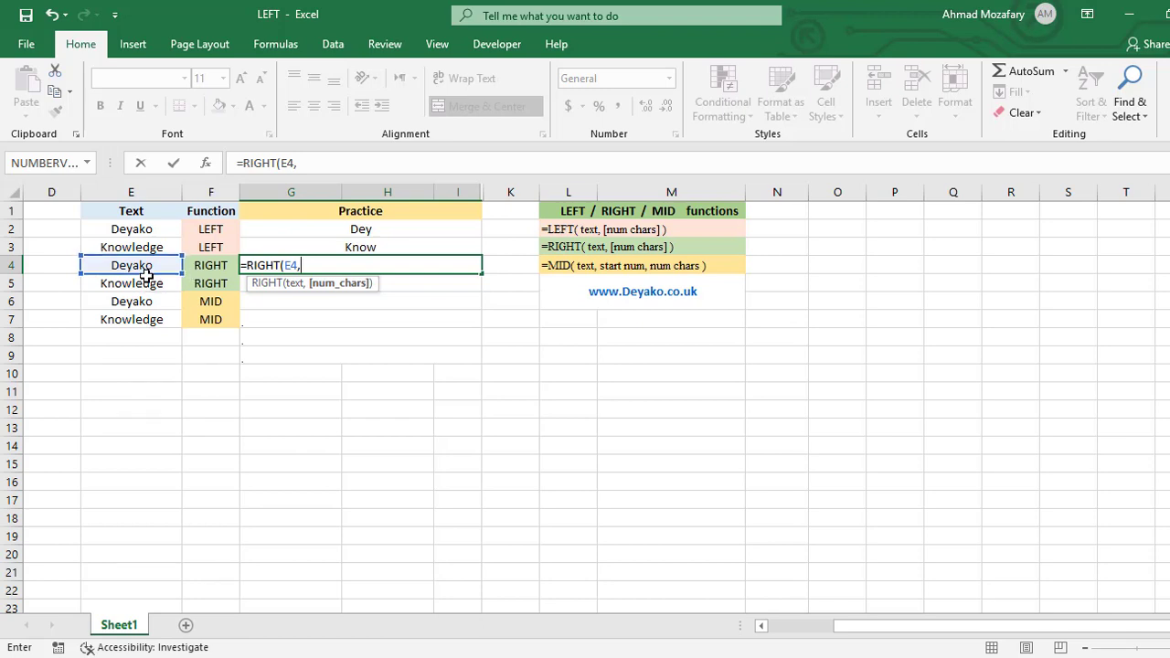
pyautogui.write('4)')
pyautogui.press('Return')
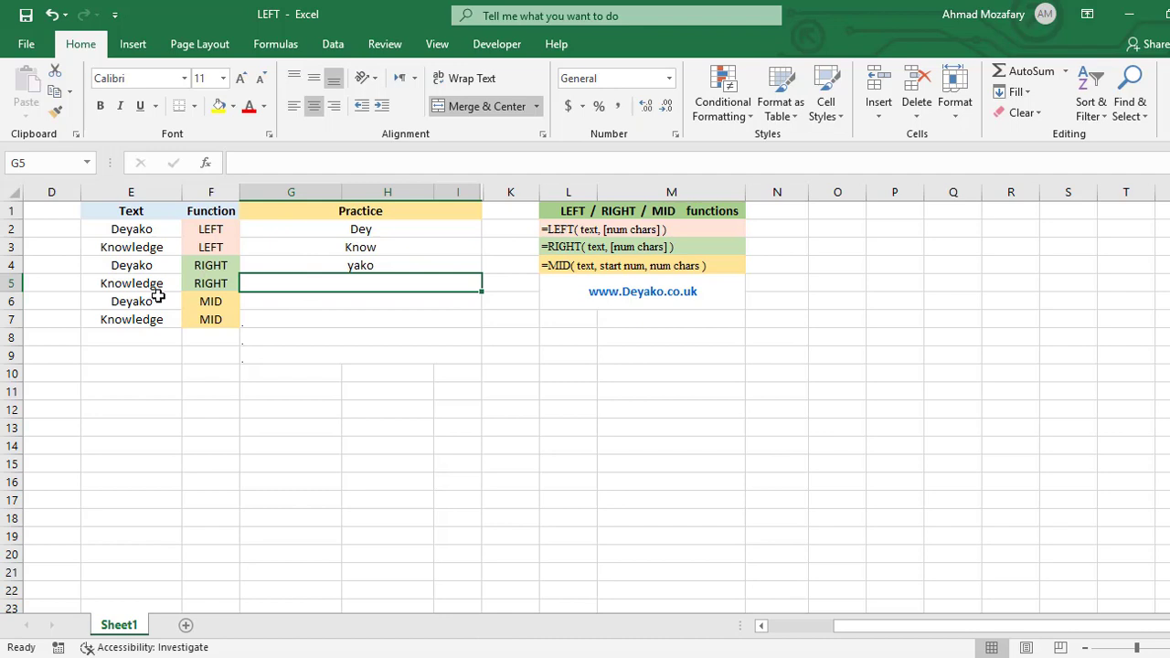
# - Enter =RIGHT(E5,5) in cell G5 to extract the last five characters of the text in E5
pyautogui.write('=')
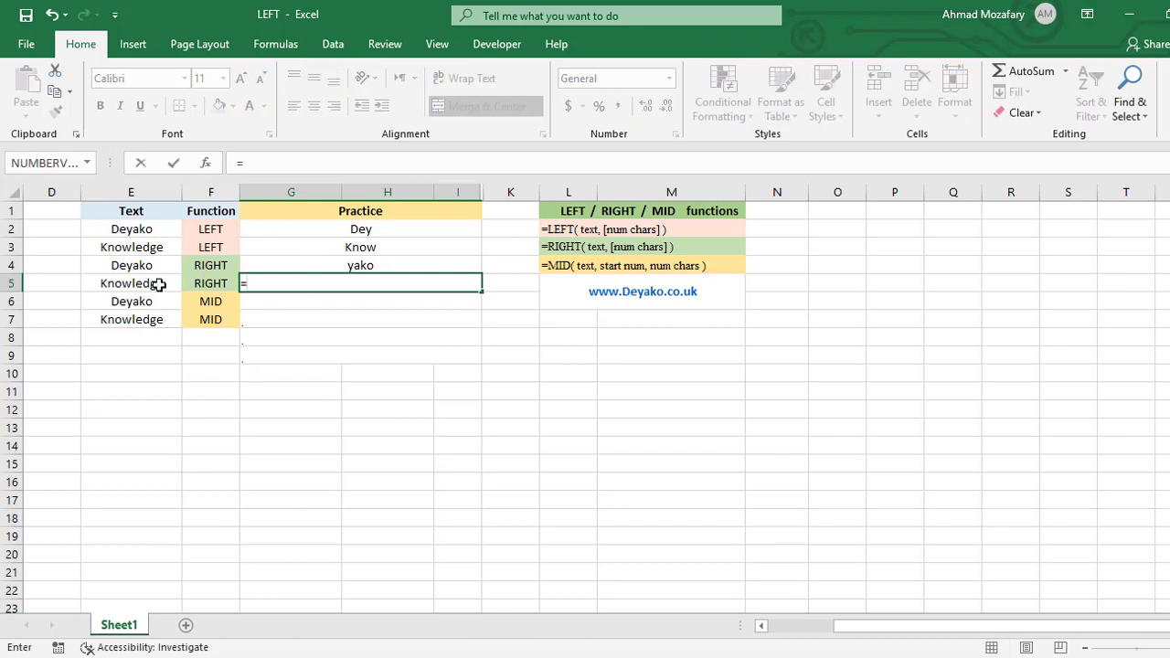
pyautogui.write('RIGHT(')
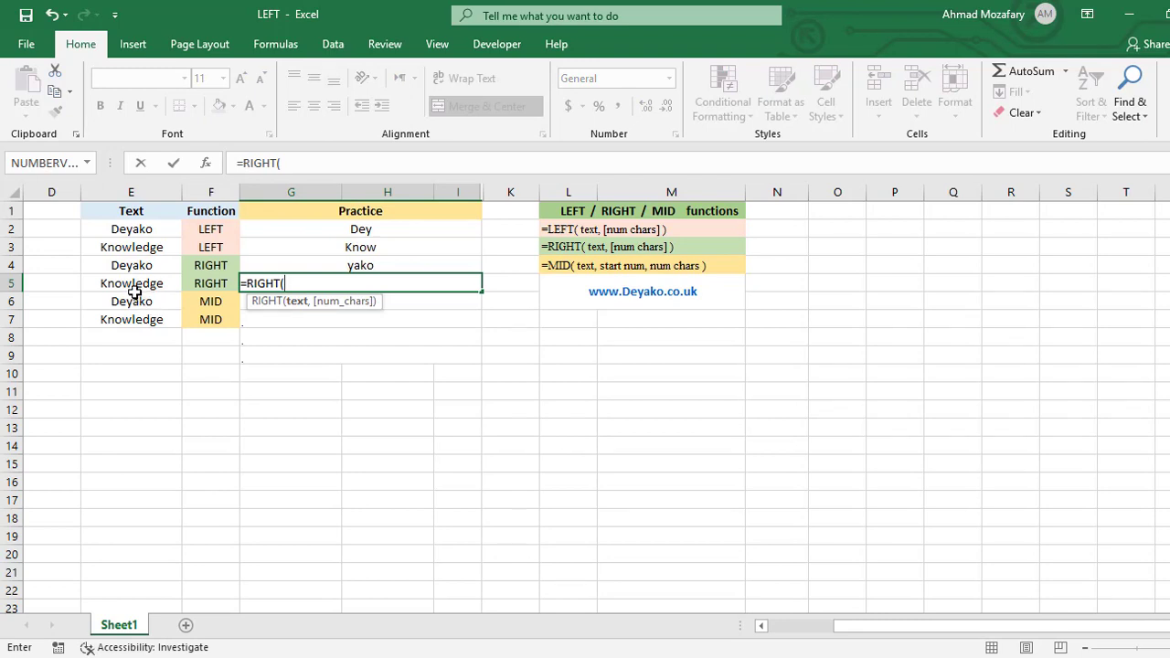
pyautogui.click(133, 290)
pyautogui.write(',')
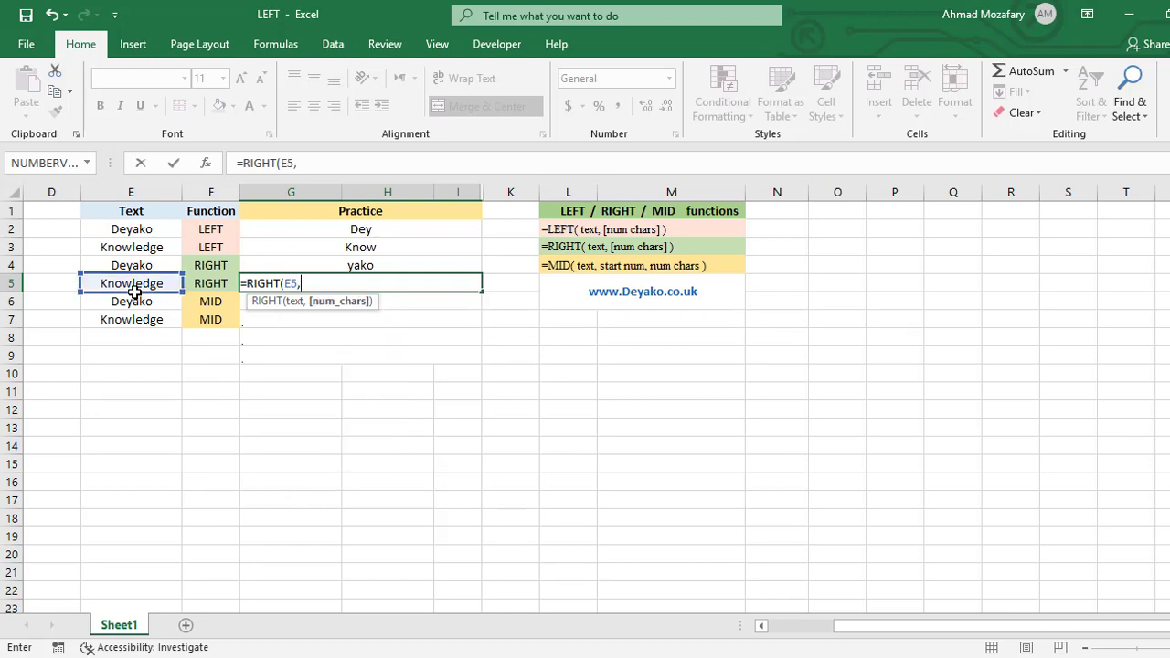
pyautogui.write('5)')
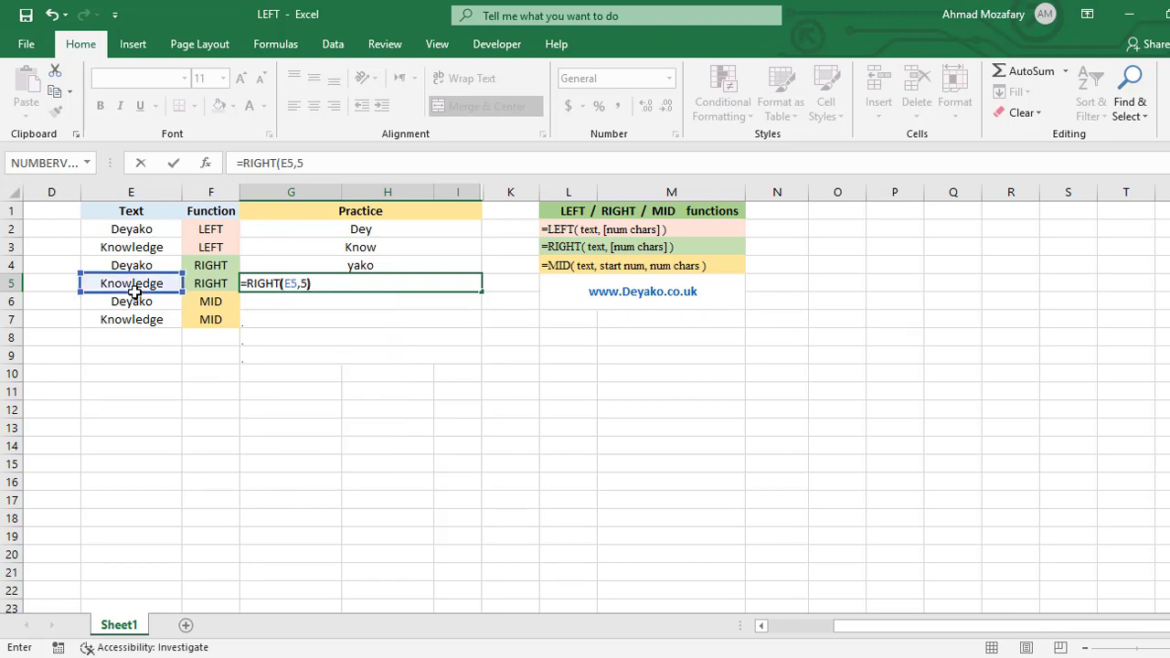
pyautogui.press('Return')
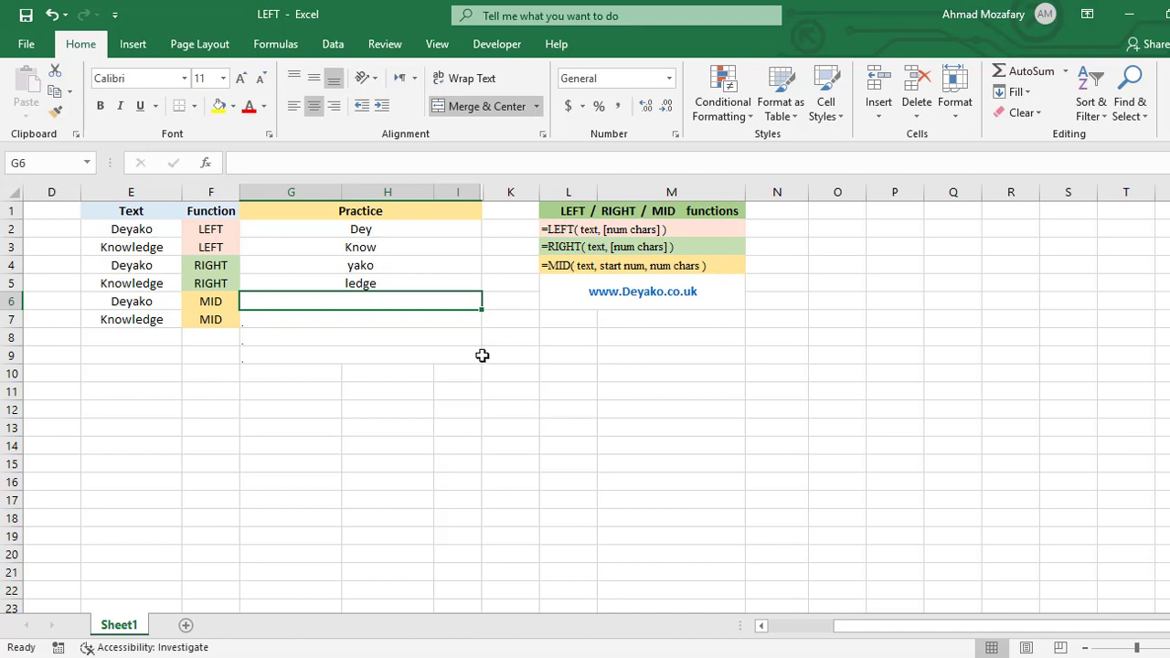
# - Enter =MID(E6,3,3) in cell G6 to extract three characters of the text in E6, starting at the third
pyautogui.write('=MID')
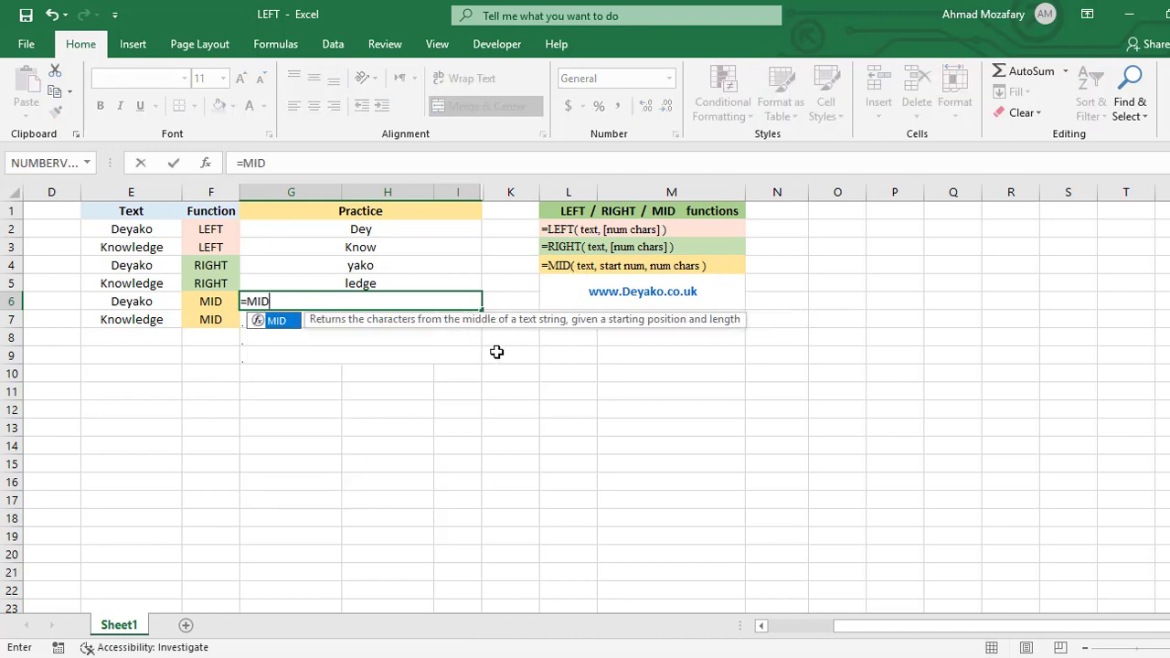
pyautogui.write('(')
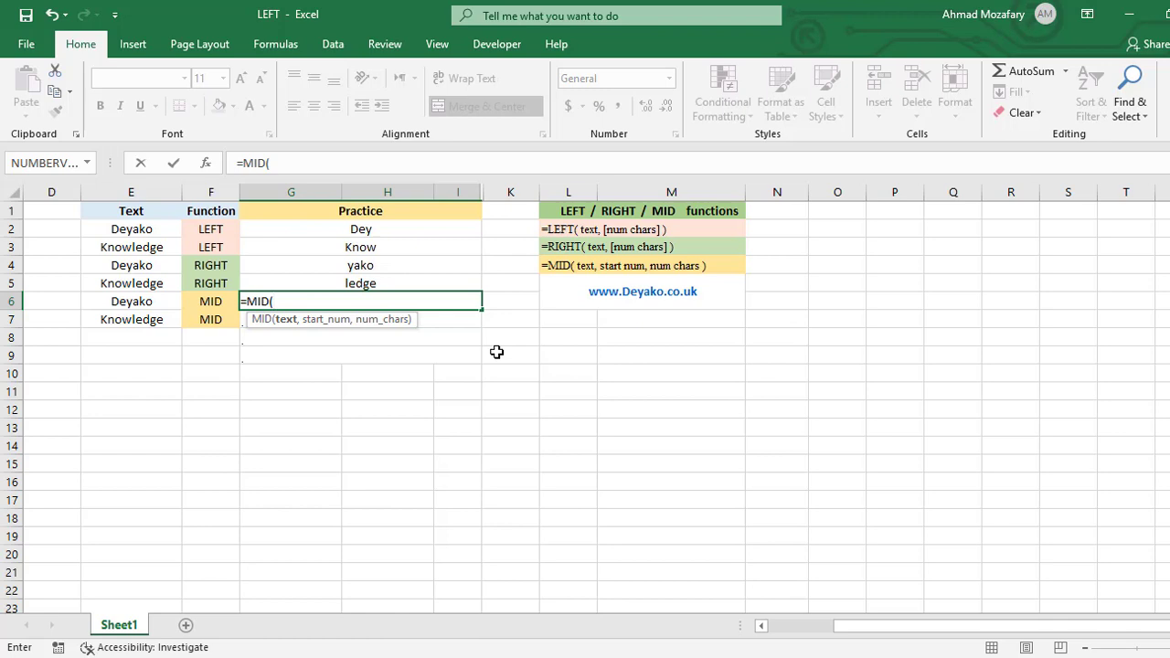
pyautogui.press('Left')
pyautogui.press('Left')
pyautogui.write(',')
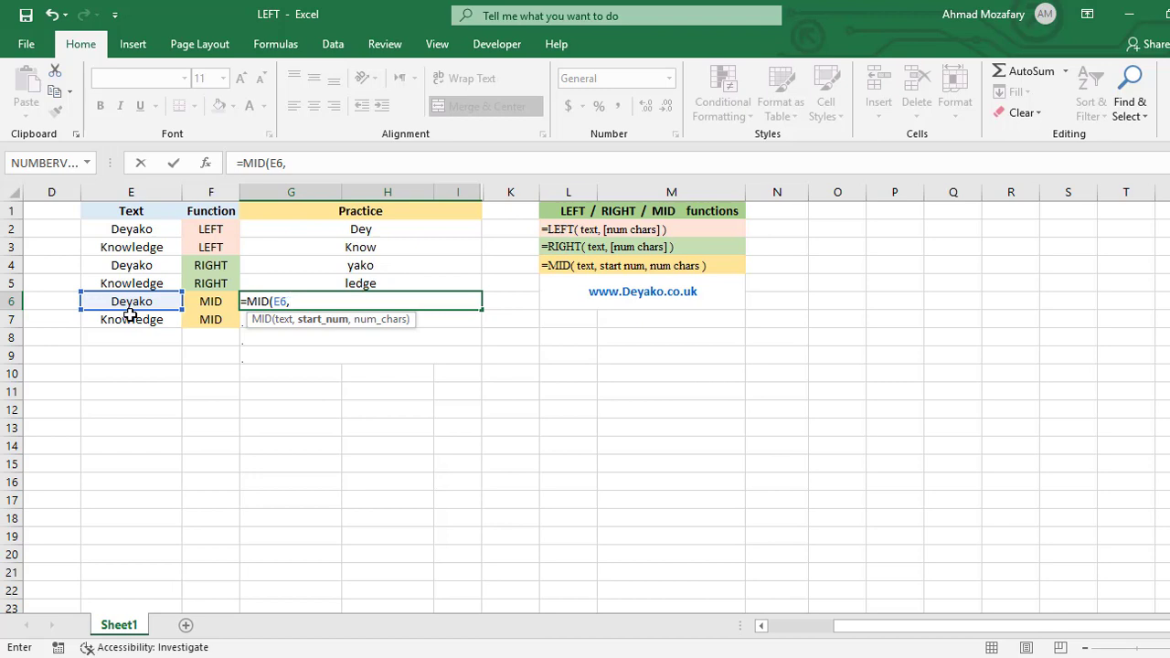
pyautogui.write('3')
pyautogui.write(',3')
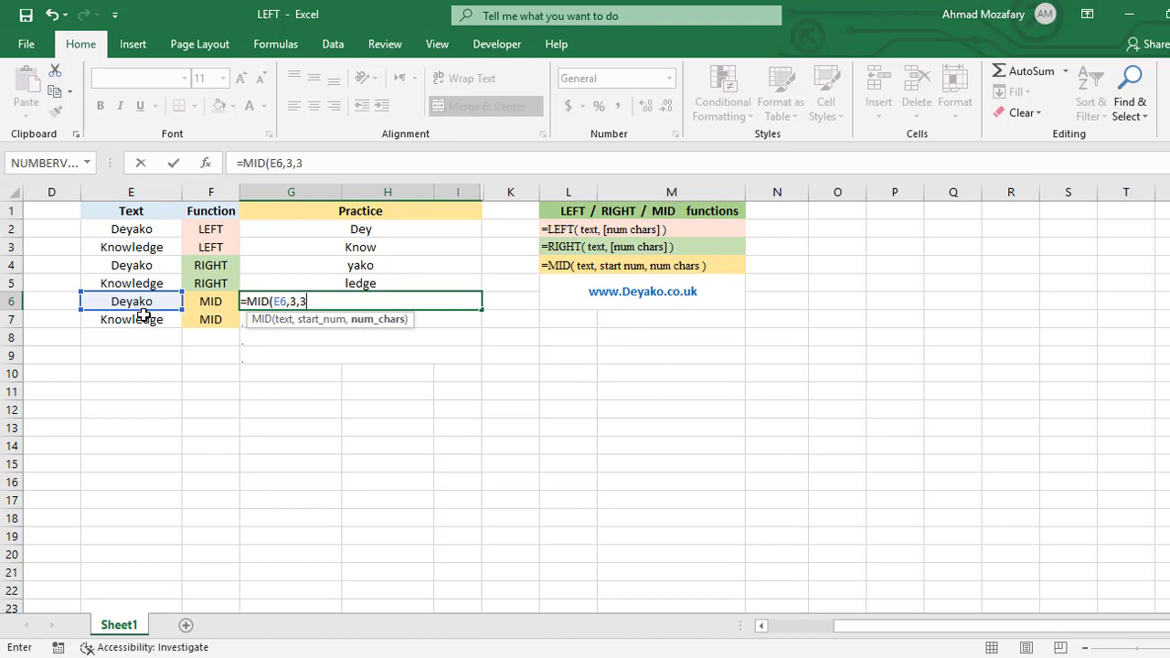
pyautogui.write(')')
pyautogui.press('Return')
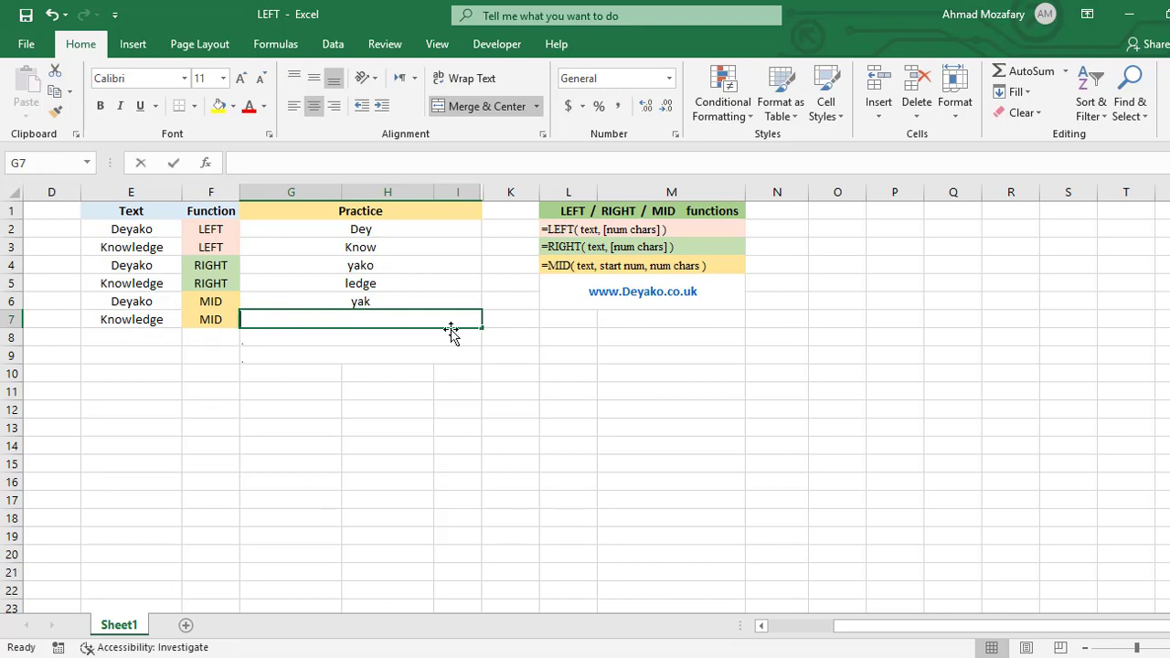
# - Enter =MID(E7,3,3) in cell G7 to extract three characters of the text in E7, starting at the third
pyautogui.write('=MID(')
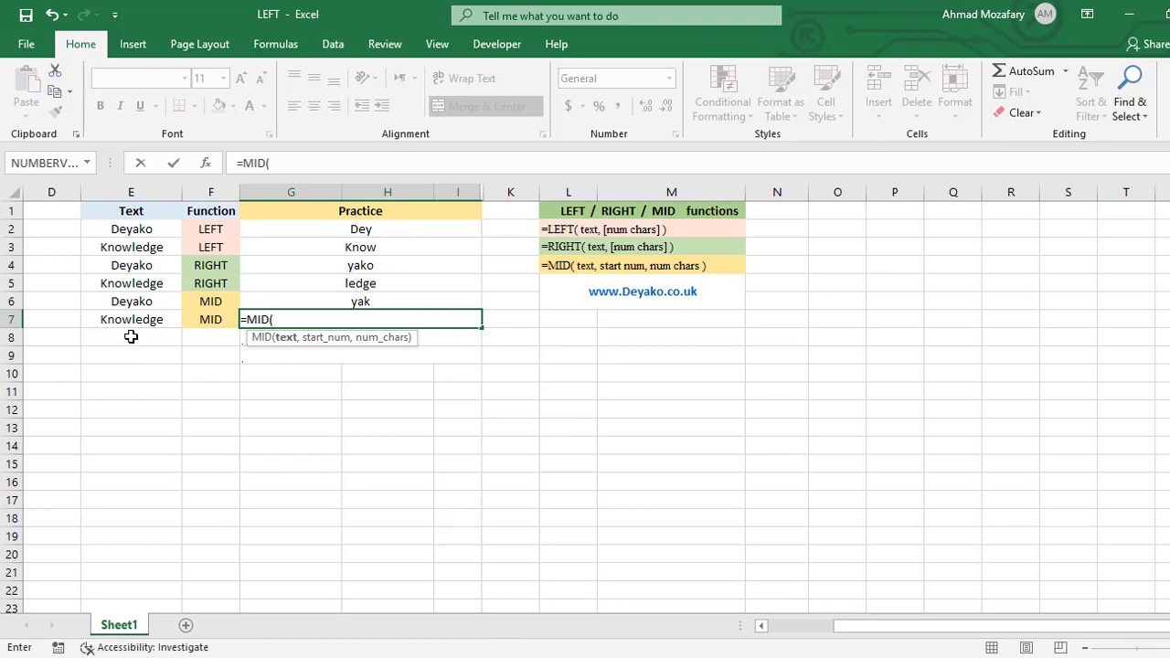
pyautogui.write('E7,')
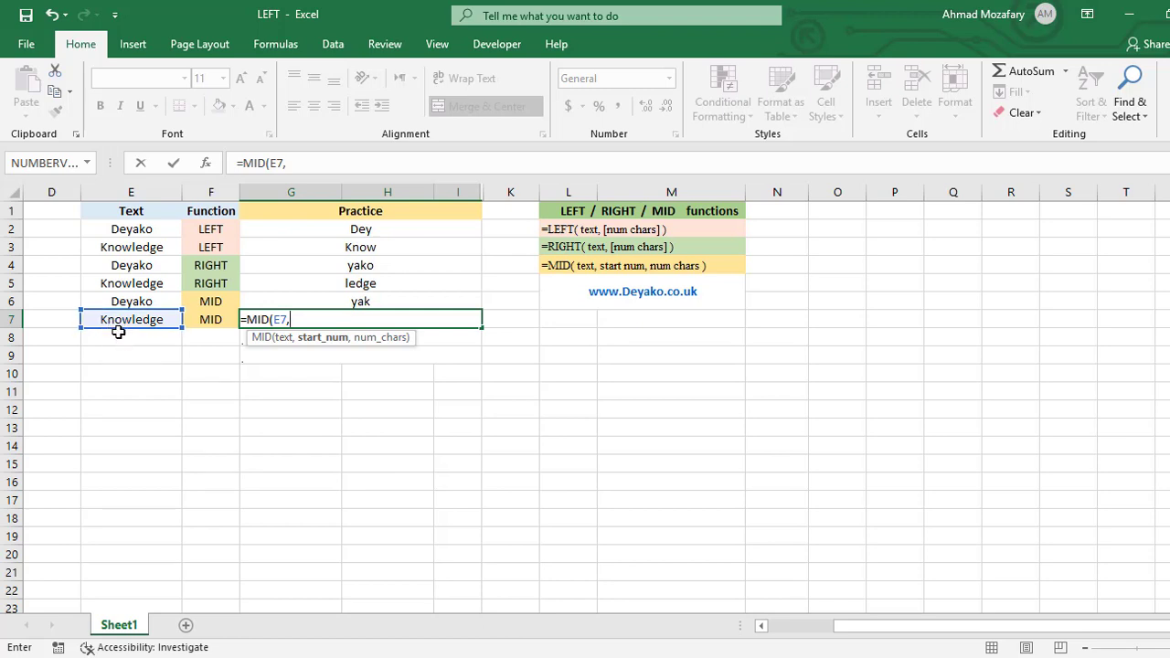
pyautogui.write('3,')
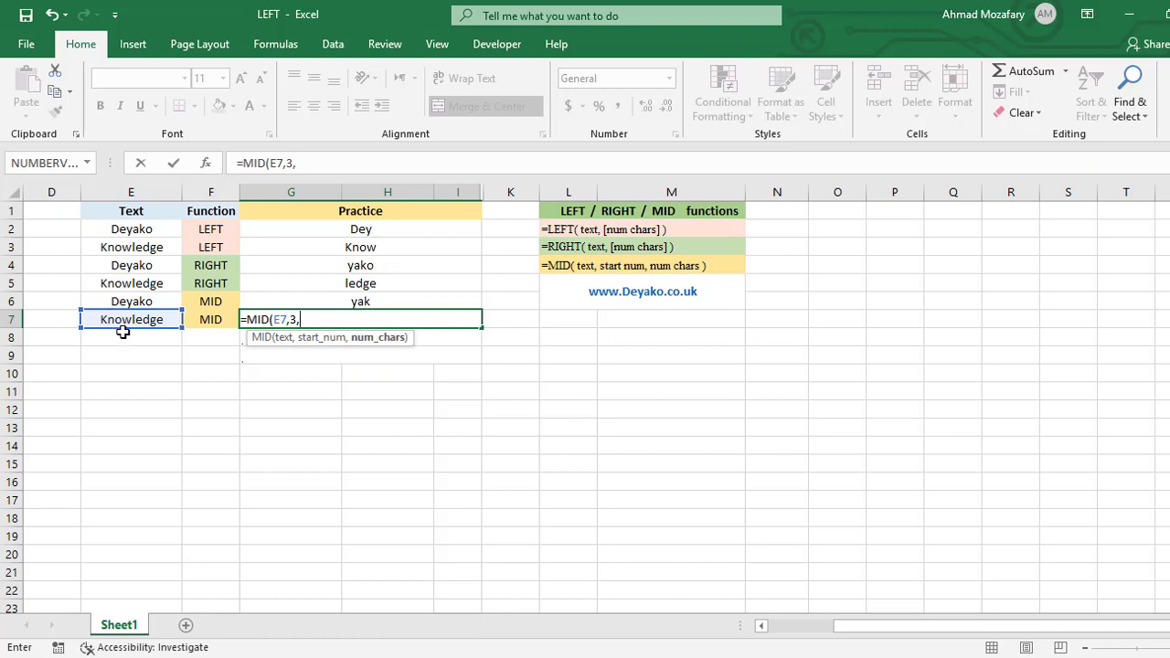
pyautogui.write('3)')
pyautogui.press('Return')
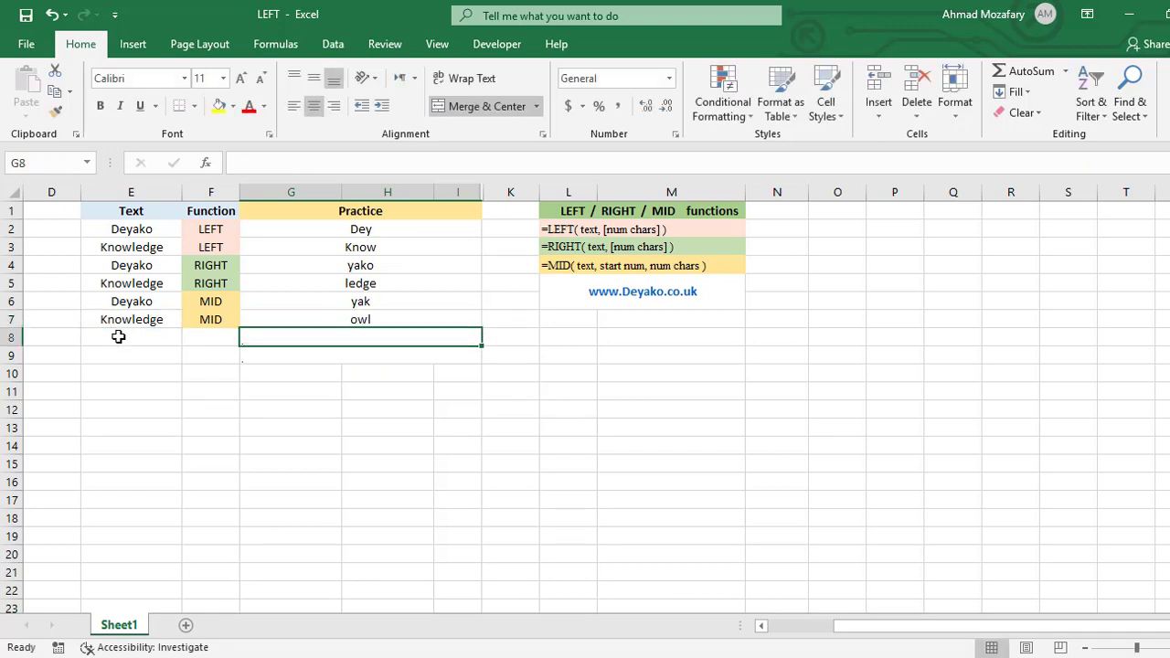
# - Edit the formula in G7 to =MID(E7,3,4) so it extracts four characters, and select the cell again
pyautogui.click(359, 319)
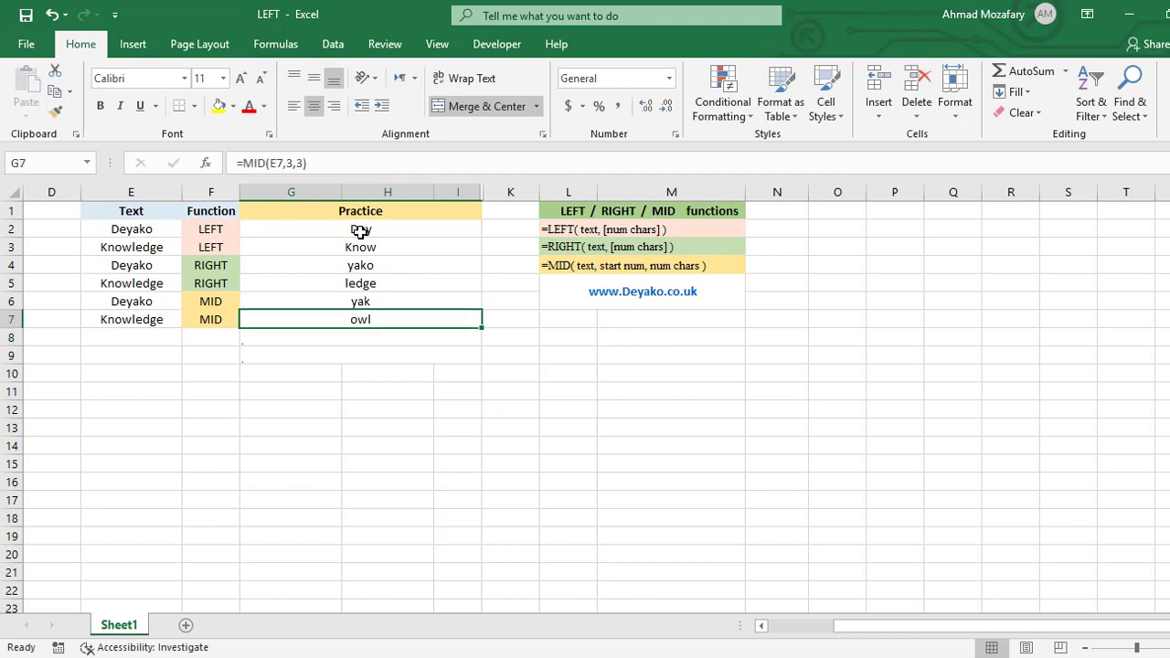
pyautogui.doubleClick(303, 163)
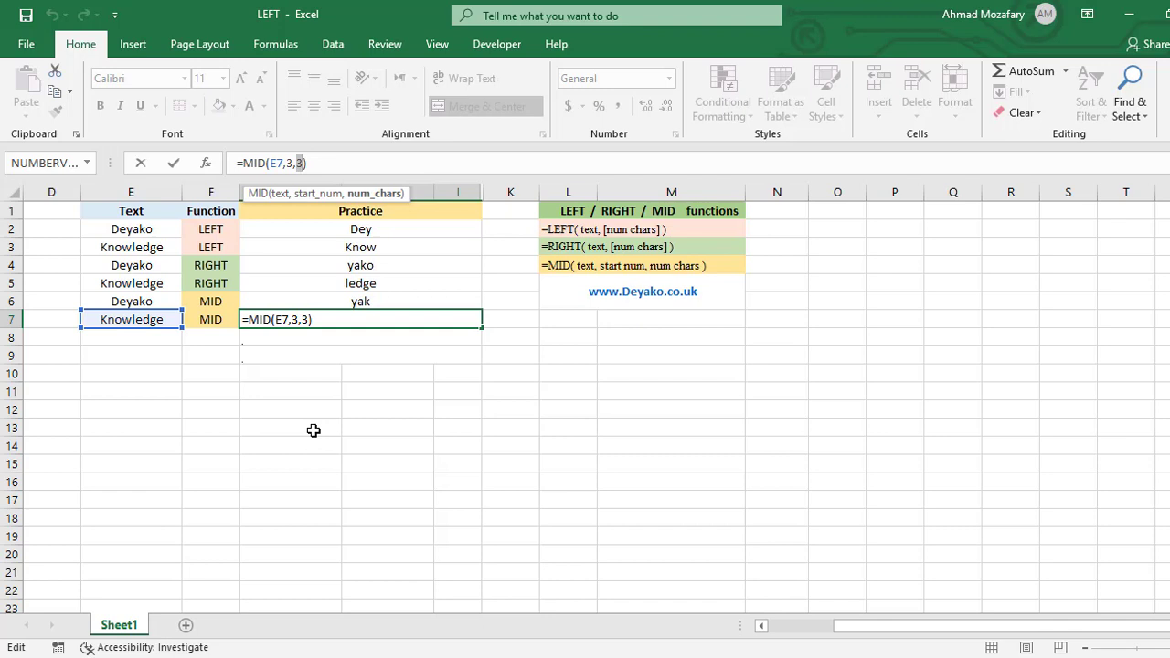
pyautogui.write('4')
pyautogui.press('Return')
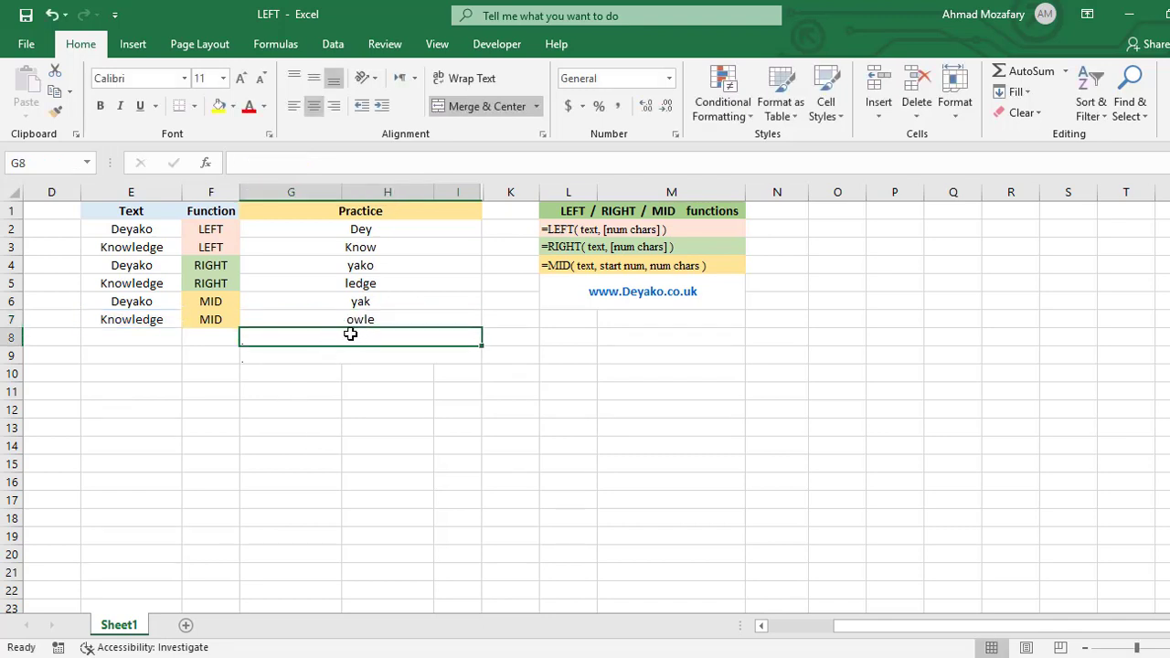
pyautogui.click(410, 318)
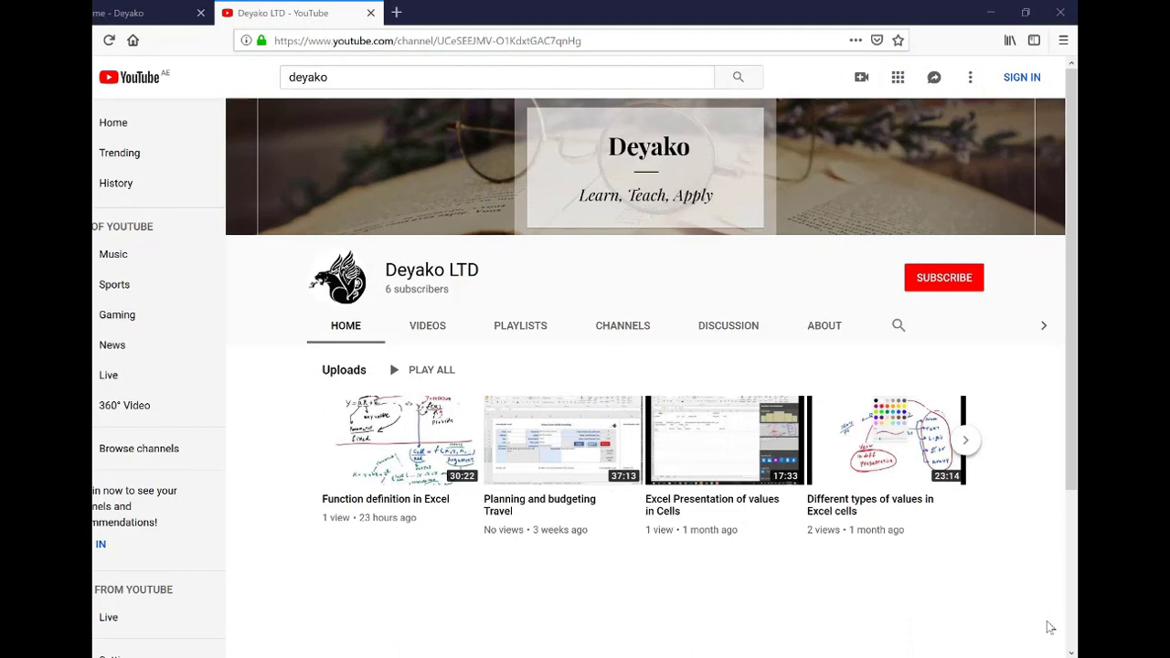
# - Switch from the Deyako YouTube channel to the open deyako.co.uk home page in the browser
pyautogui.hotkey('ctrl', 'Tab')
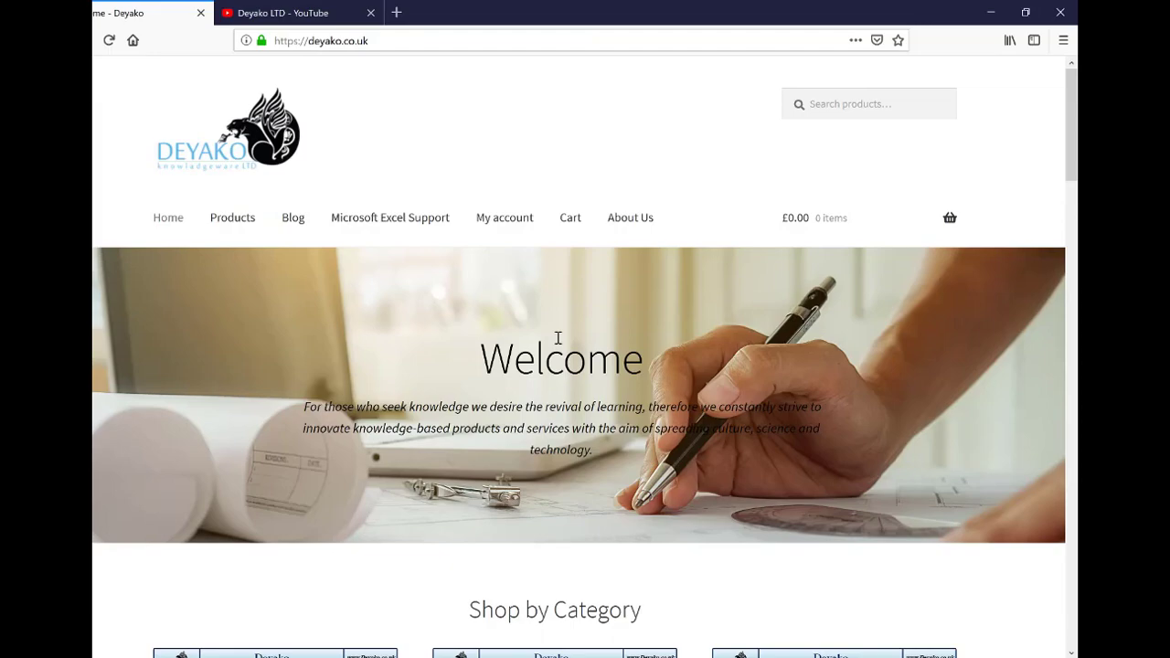